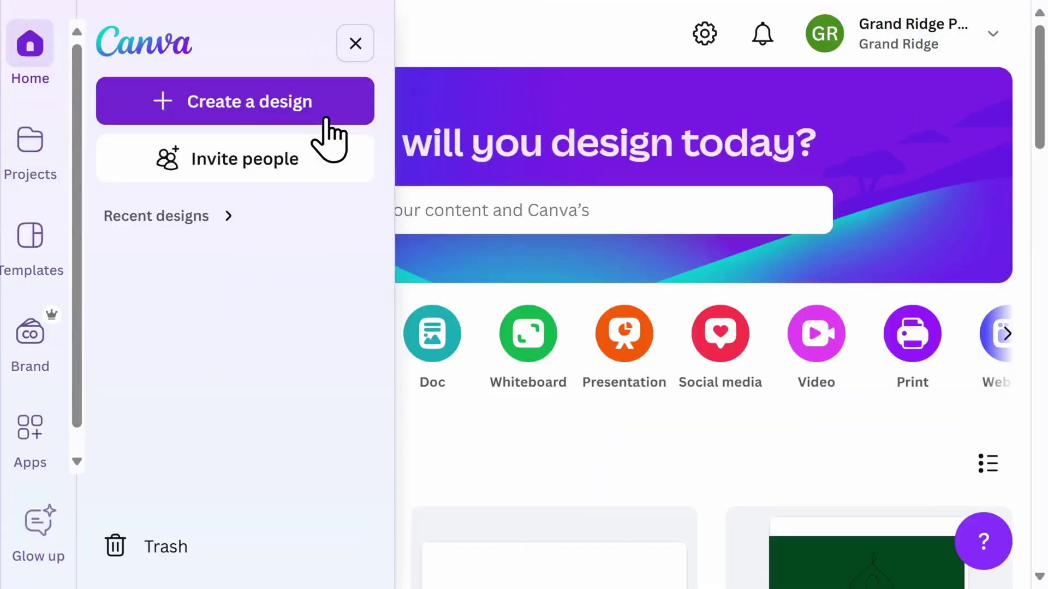
Step: Open the Create a design options to start a new YouTube Thumbnail design
click(325, 117)
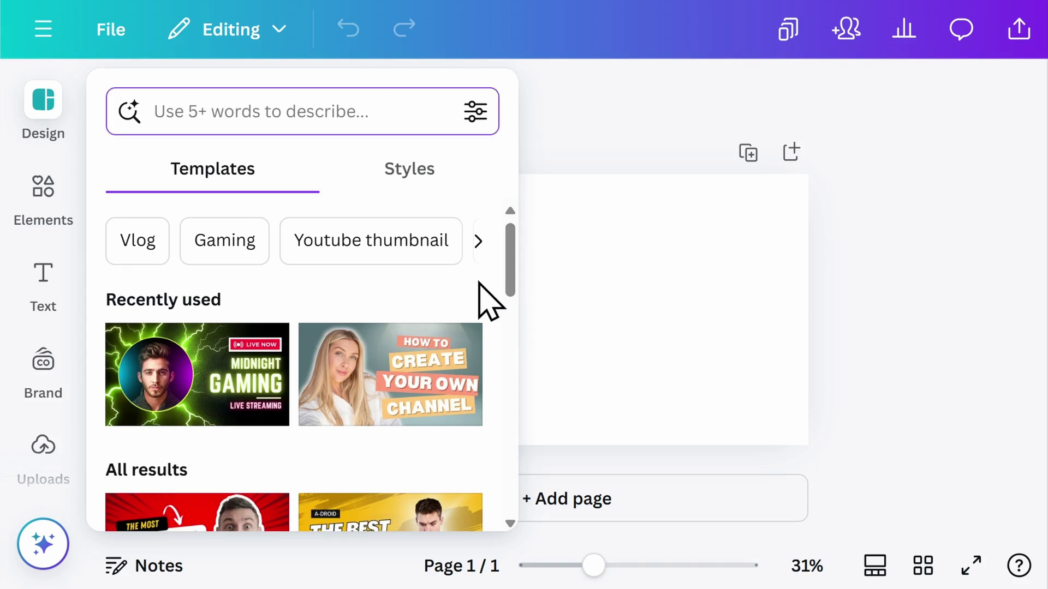
text(Cooking)
key(Return)
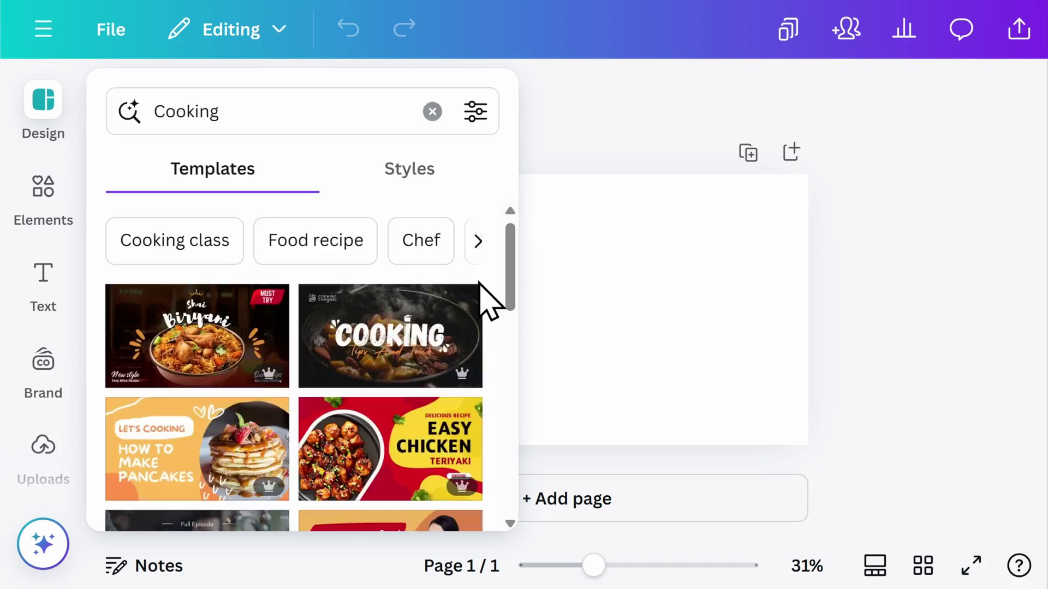
scroll(510, 274, down, 1)
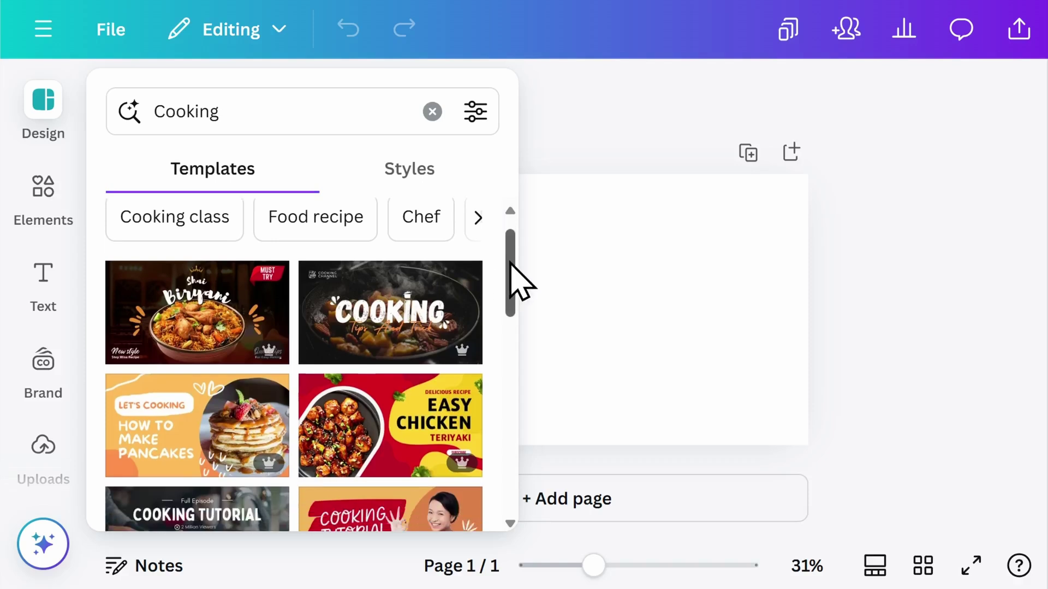
drag(513, 268, 515, 354)
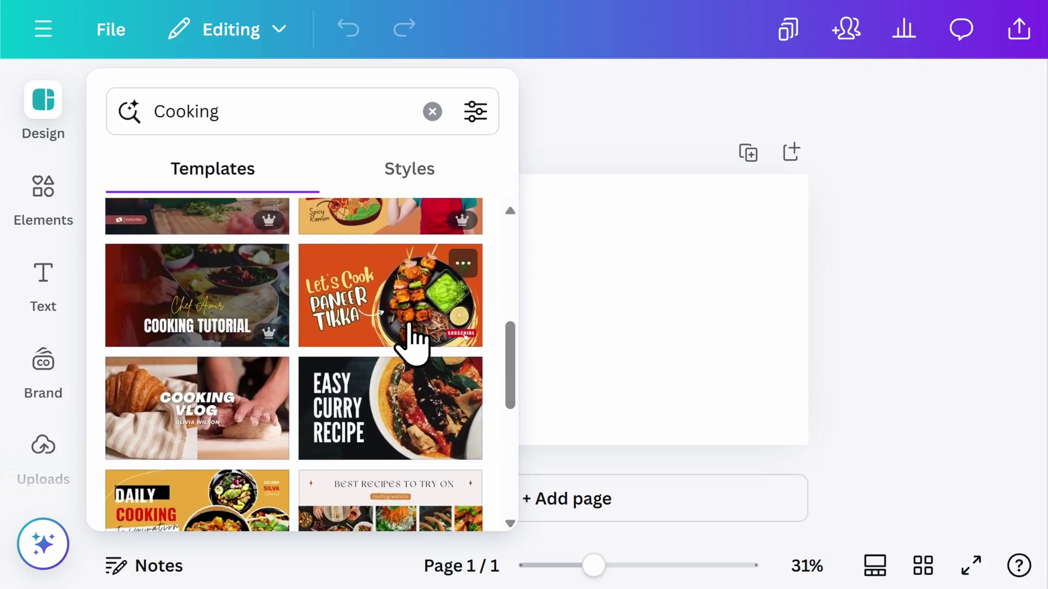
click(432, 111)
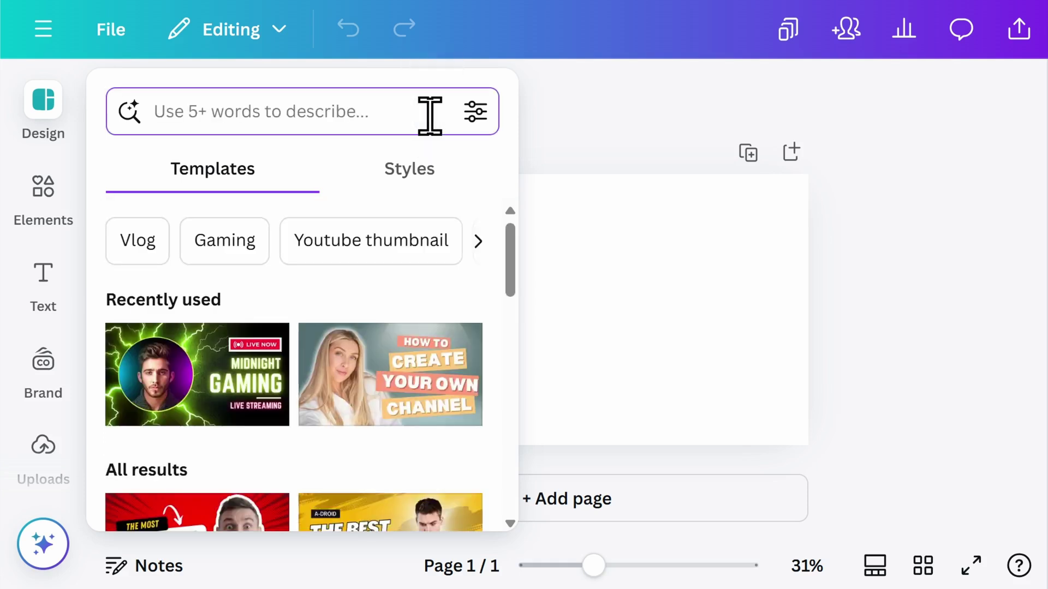
Step: Apply the green lightning Midnight Gaming template to the thumbnail and undo one change
click(210, 402)
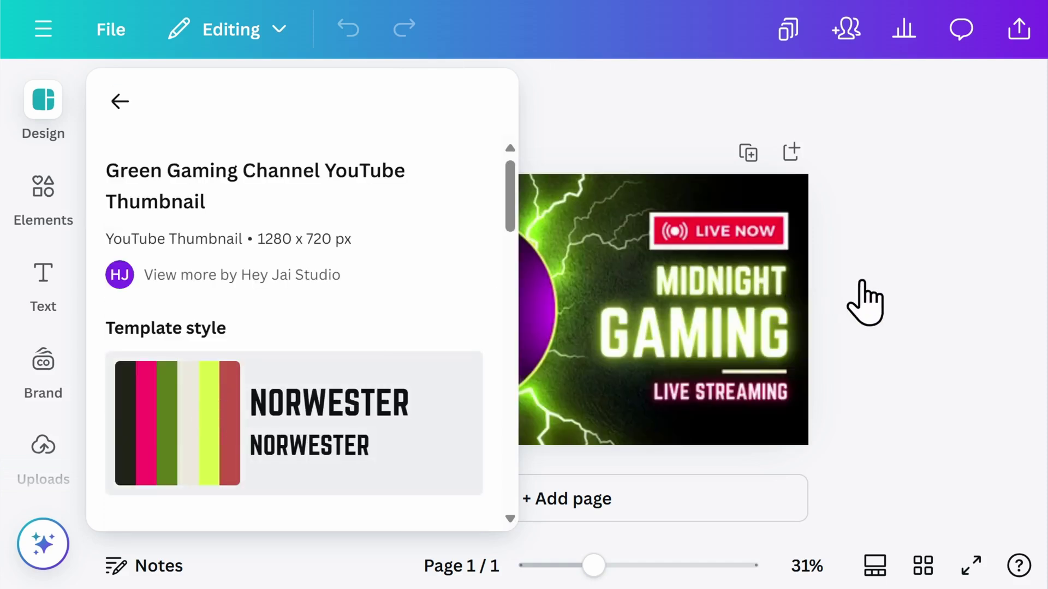
click(873, 299)
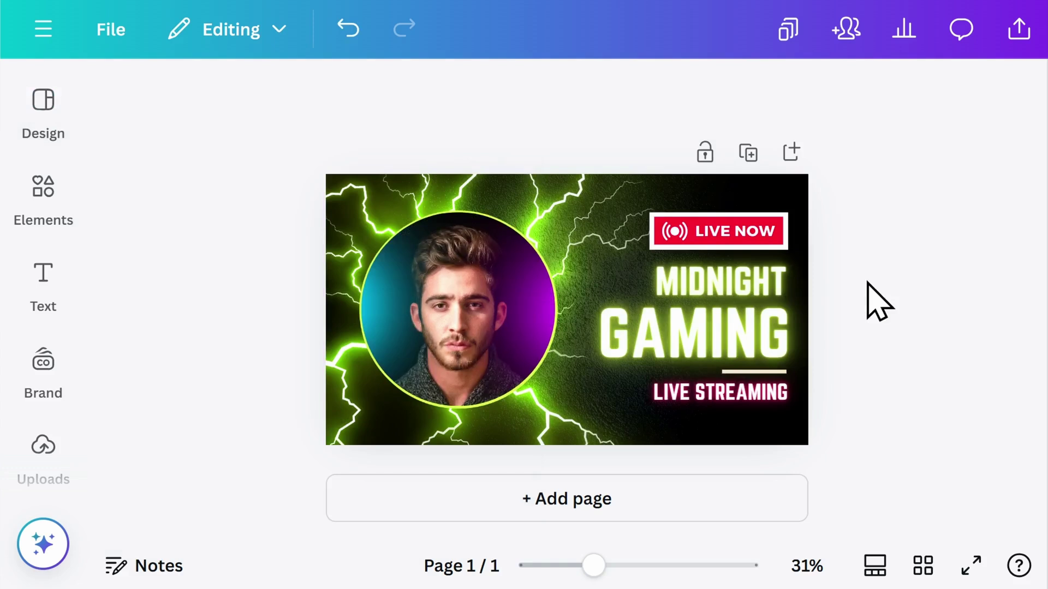
key(ctrl+z)
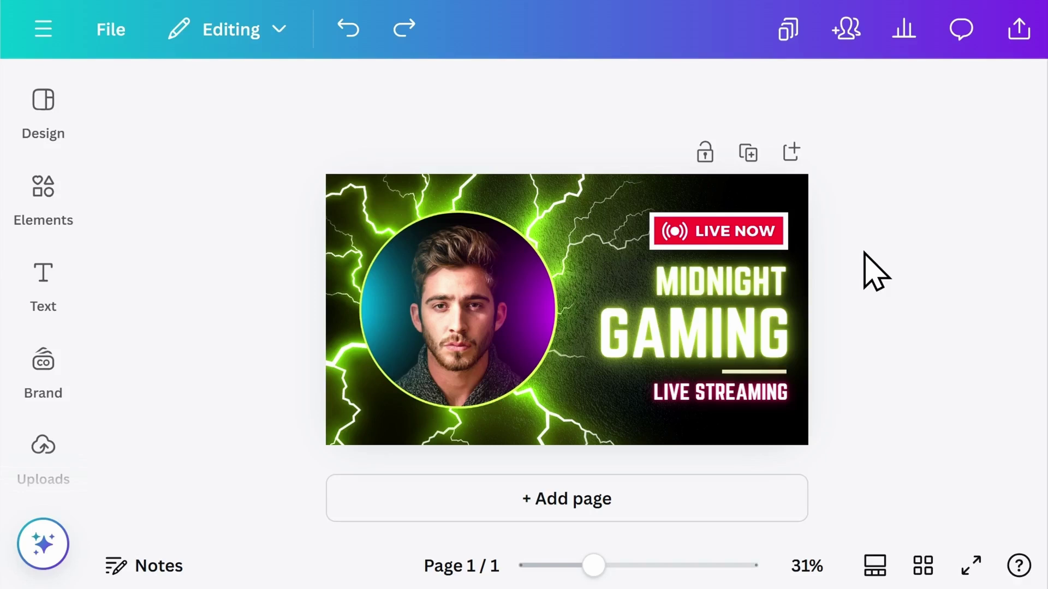
click(729, 289)
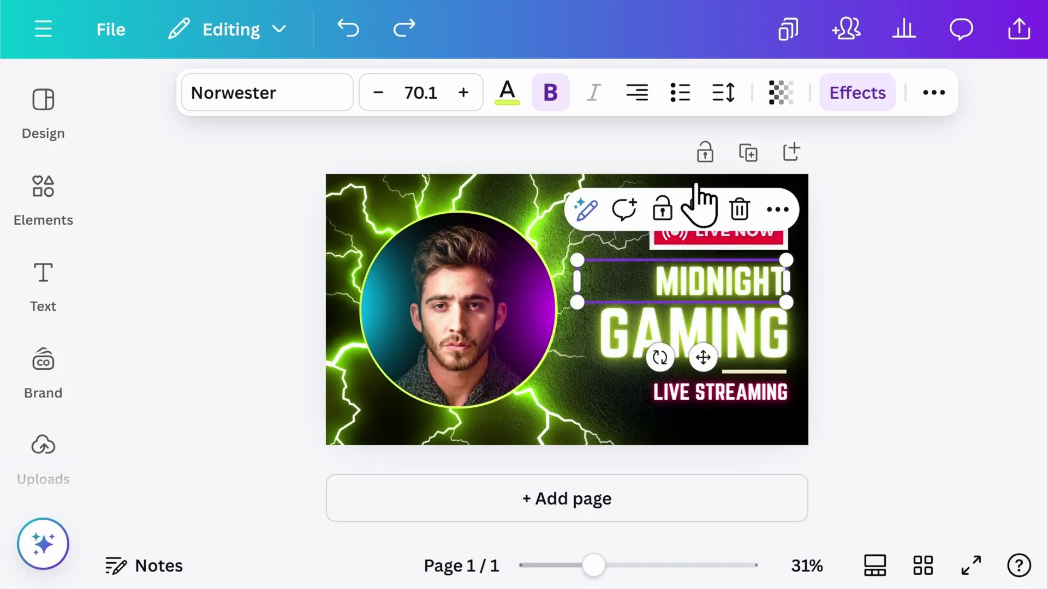
Step: Try several Display fonts, including Assertive Display, on MIDNIGHT and settle on Ample Display
click(301, 106)
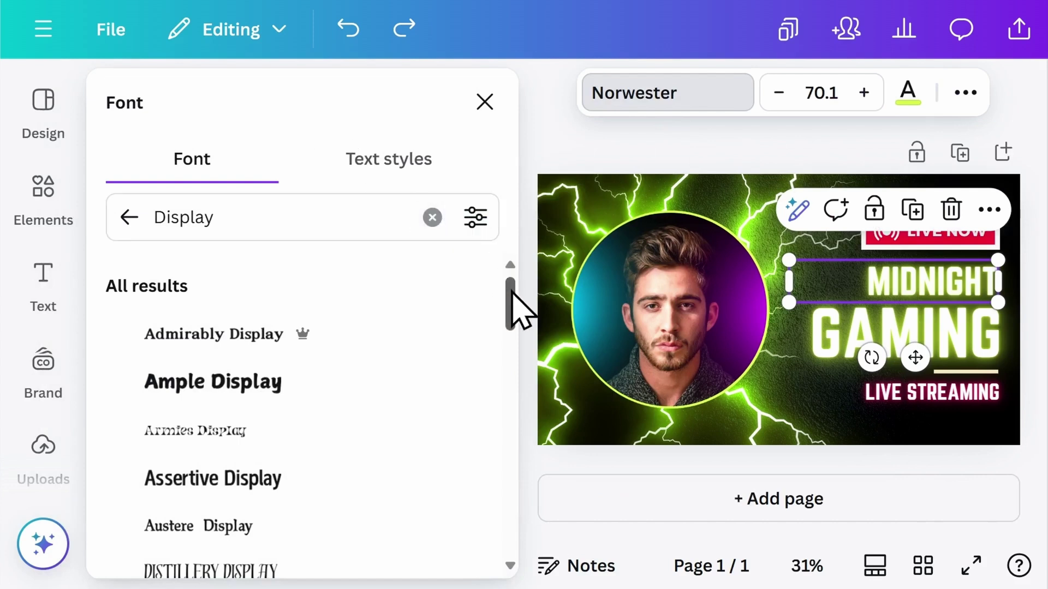
drag(509, 285, 514, 307)
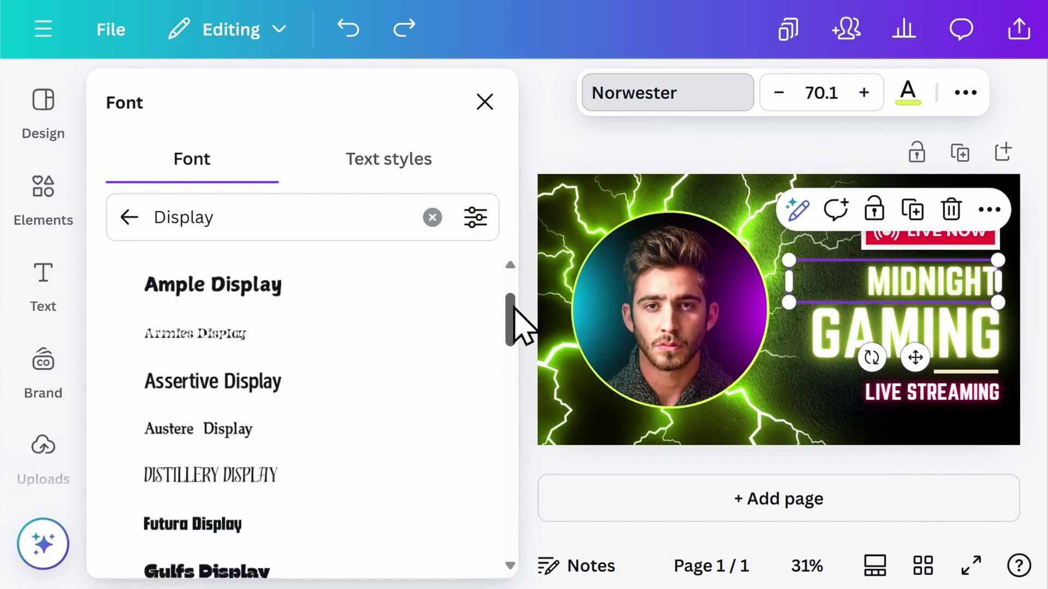
click(236, 292)
click(230, 332)
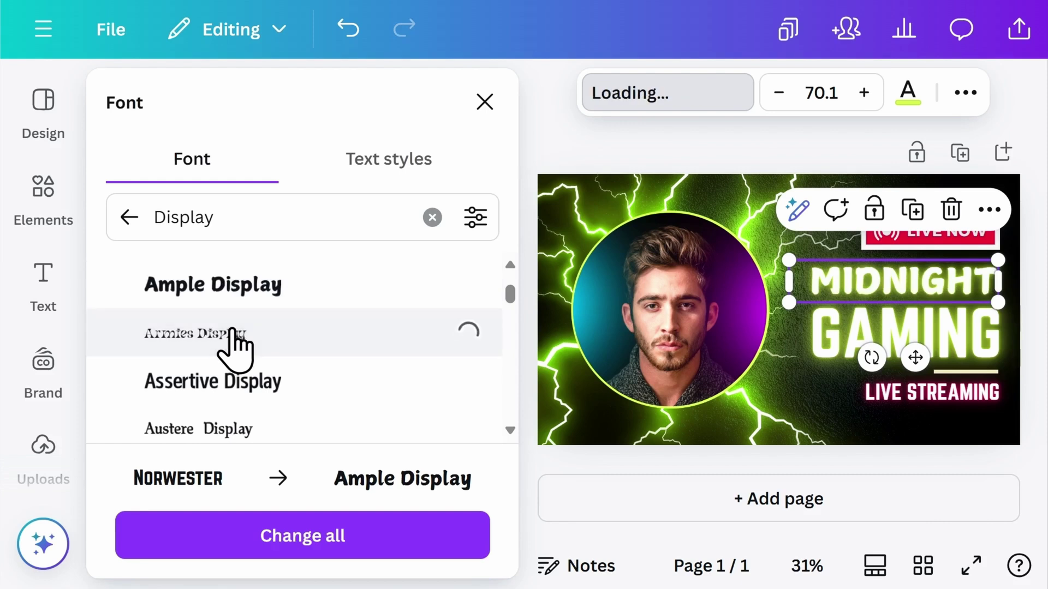
click(232, 383)
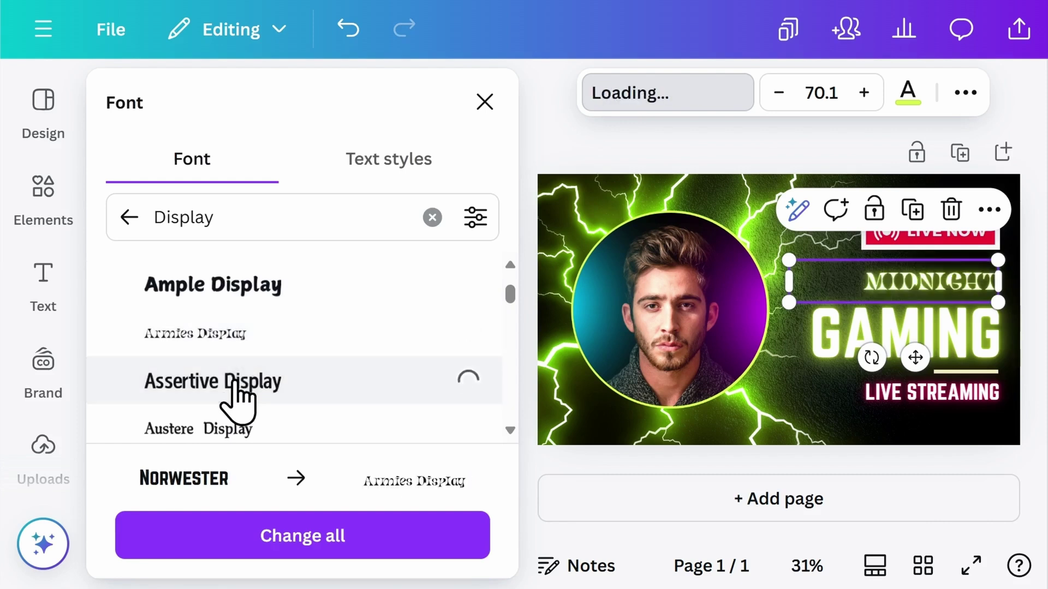
click(228, 304)
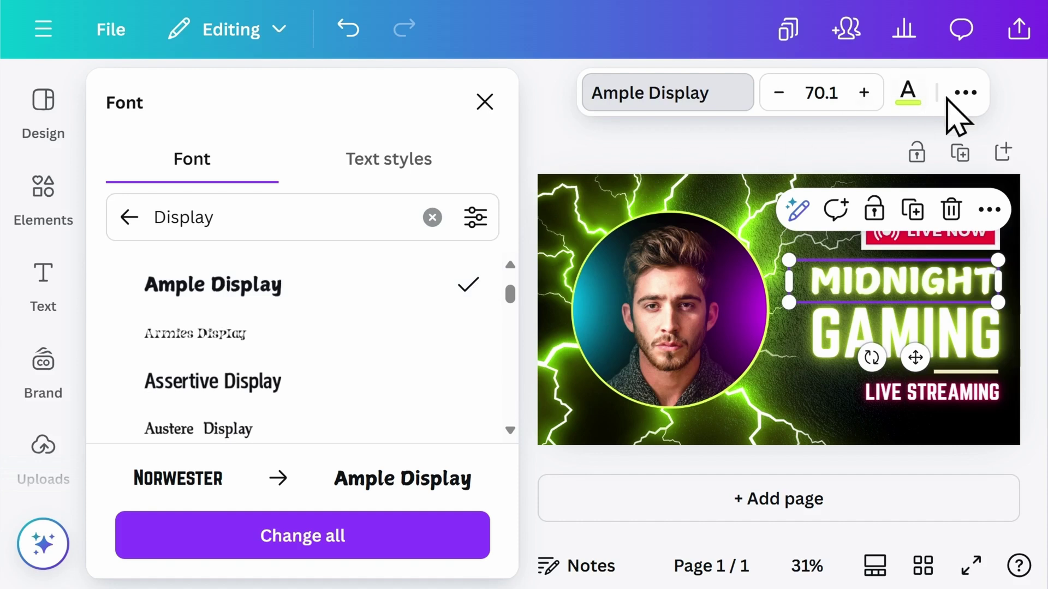
Step: Copy the MIDNIGHT title's Ample Display style onto the GAMING line
click(965, 93)
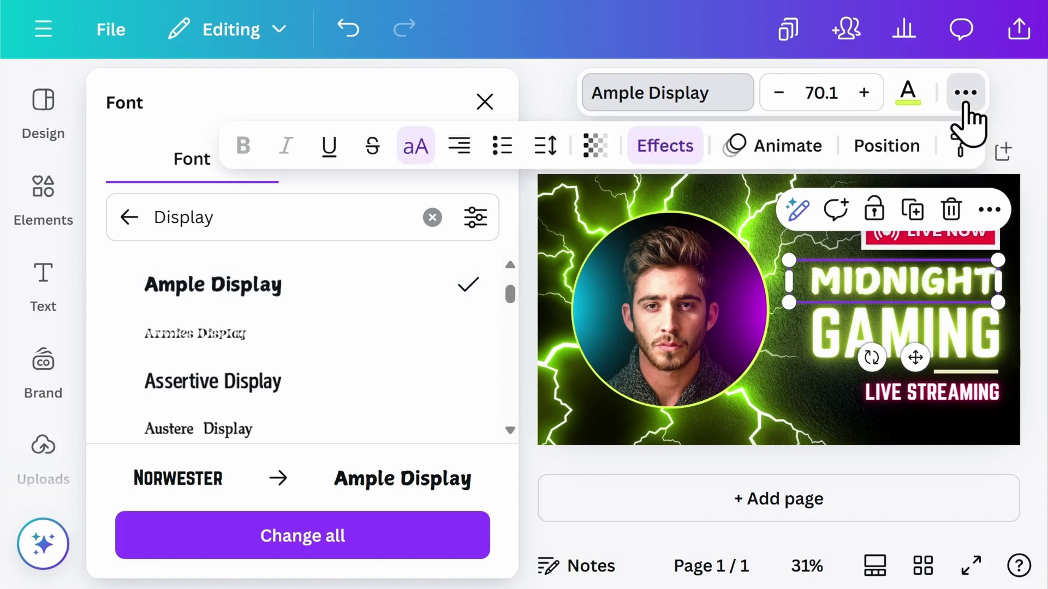
click(962, 155)
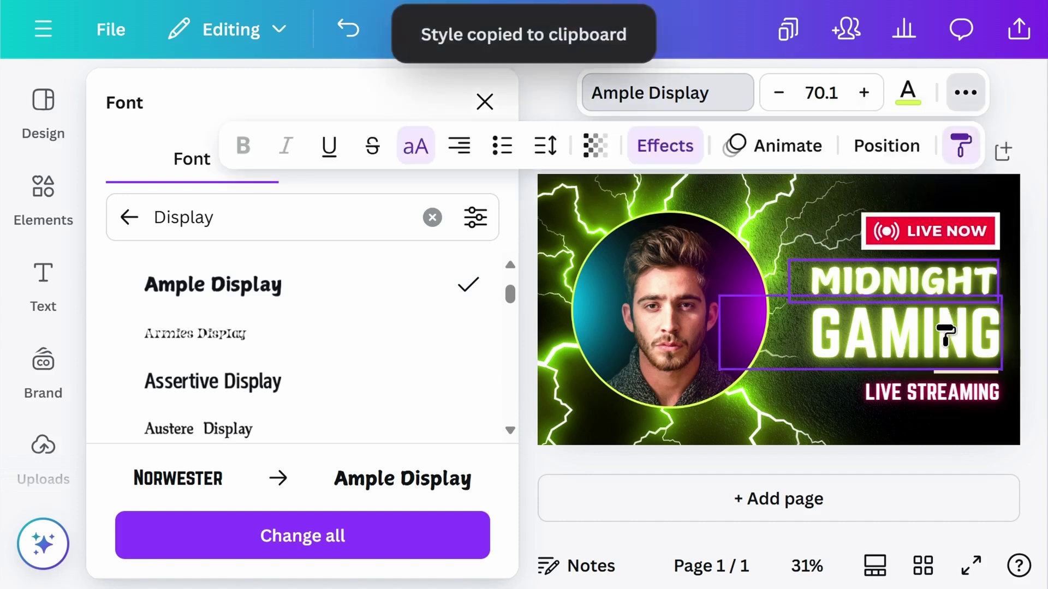
click(947, 340)
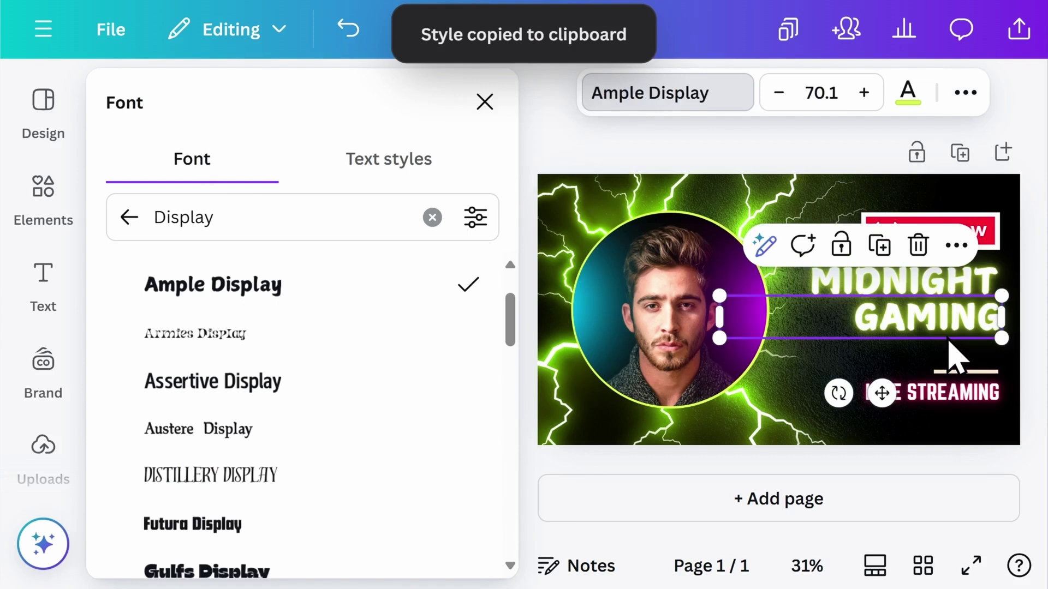
Step: Enlarge the GAMING text from 70.1 to 84.1
click(866, 92)
click(865, 93)
click(866, 93)
click(866, 93)
click(866, 93)
click(866, 93)
click(866, 93)
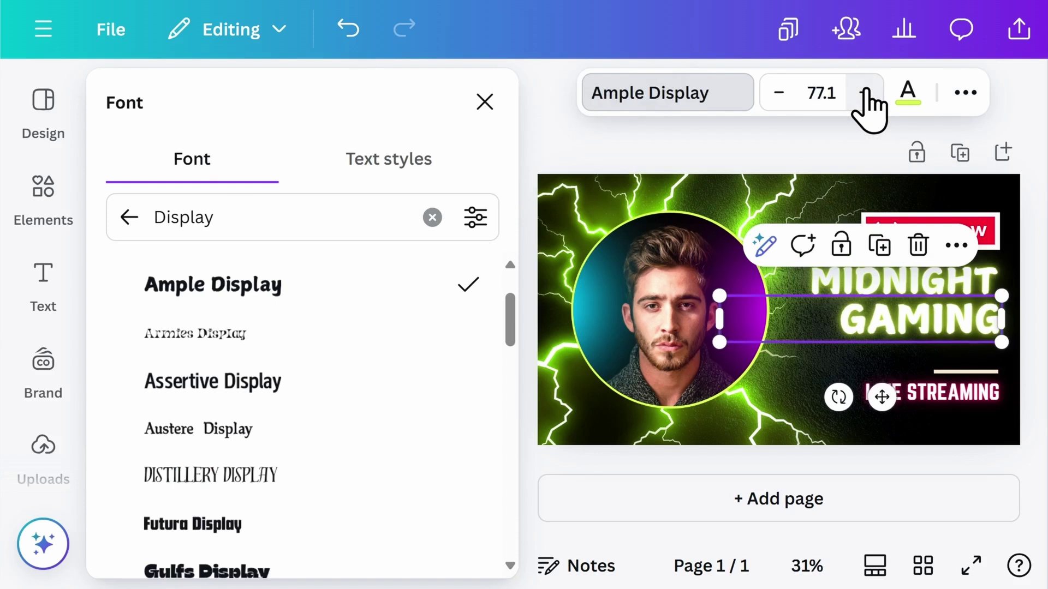
click(866, 92)
click(866, 92)
click(866, 92)
click(866, 93)
click(866, 93)
click(866, 93)
click(866, 93)
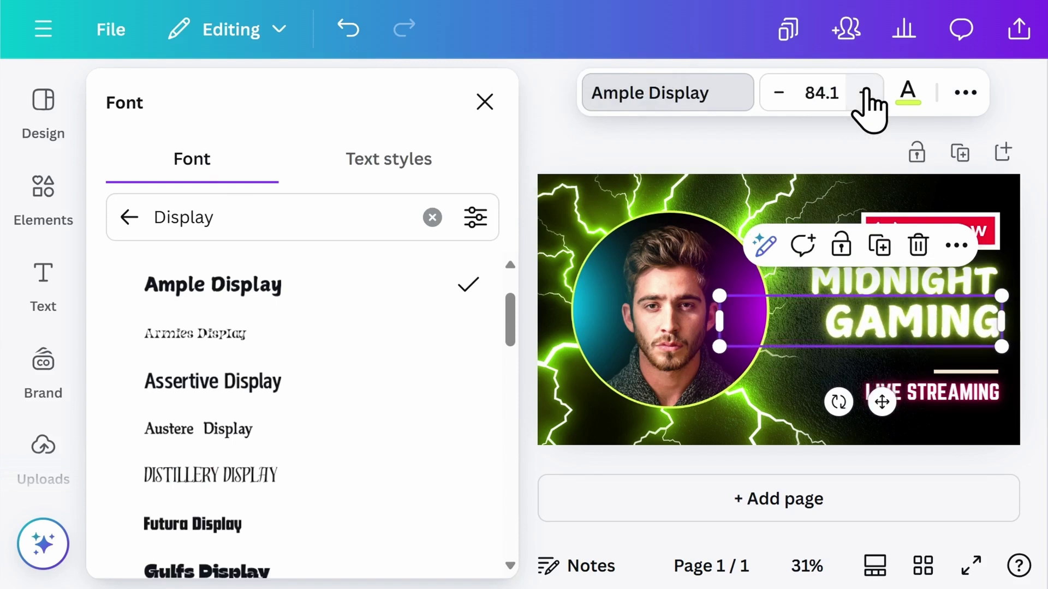
click(908, 91)
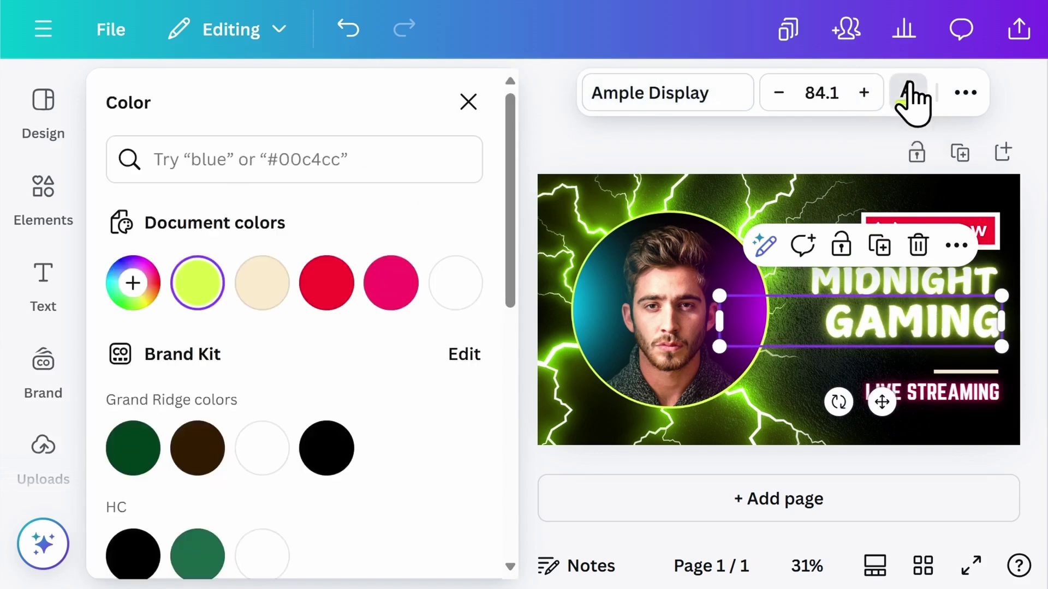
click(468, 103)
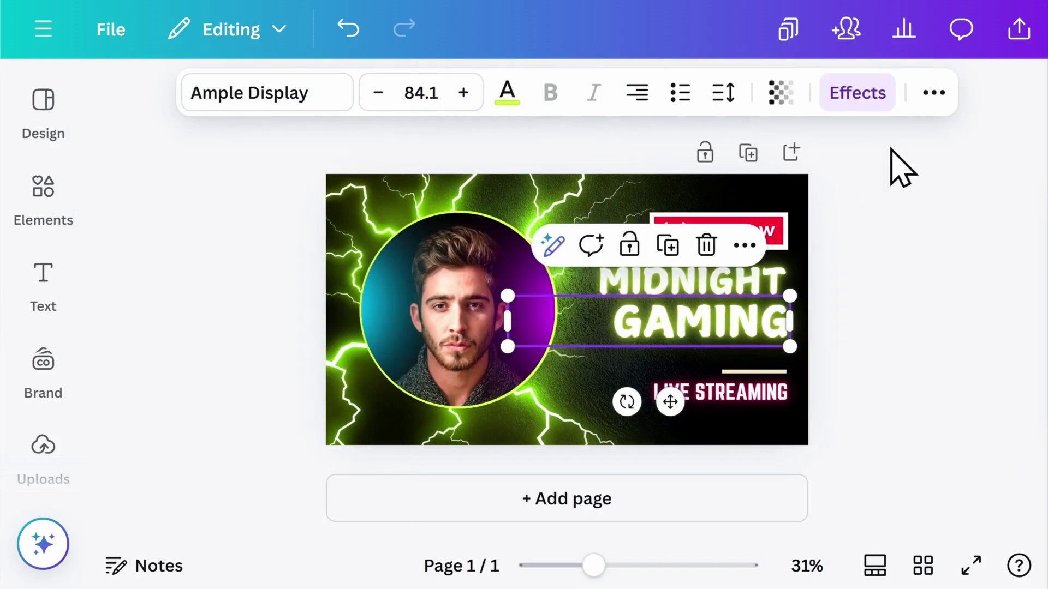
click(920, 186)
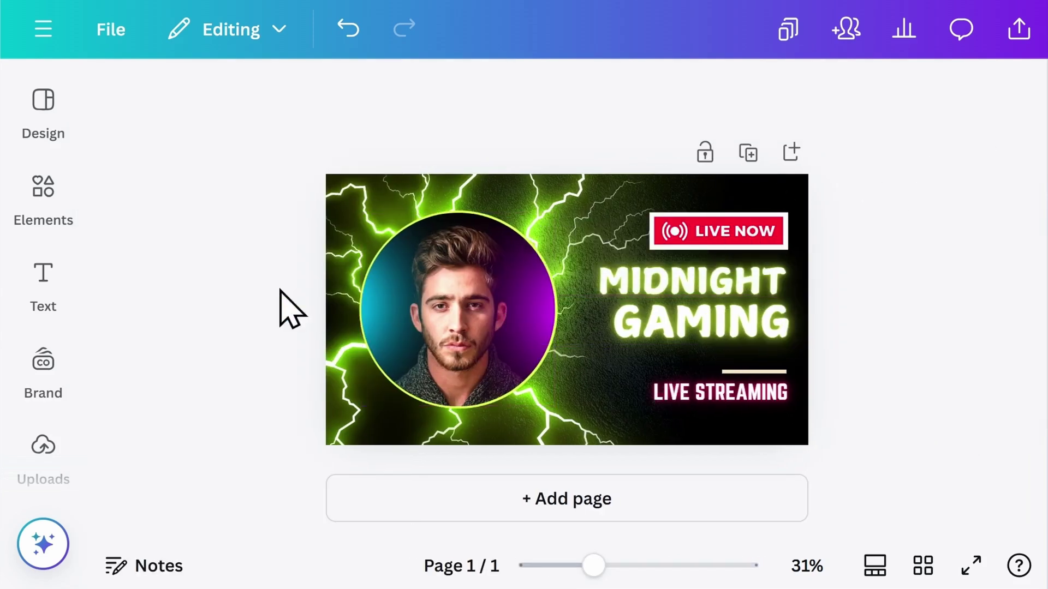
click(52, 300)
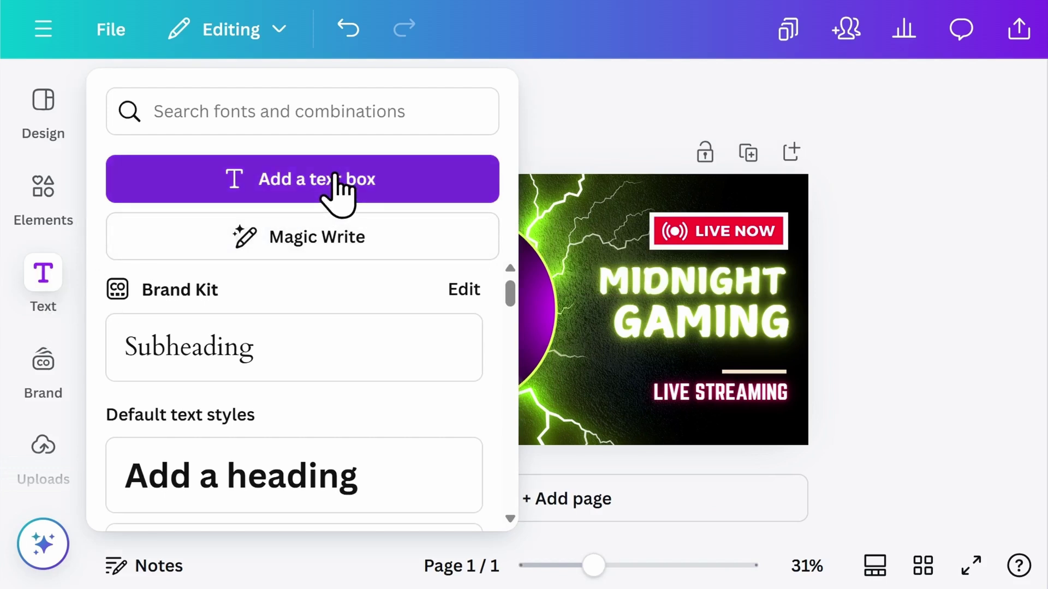
click(829, 170)
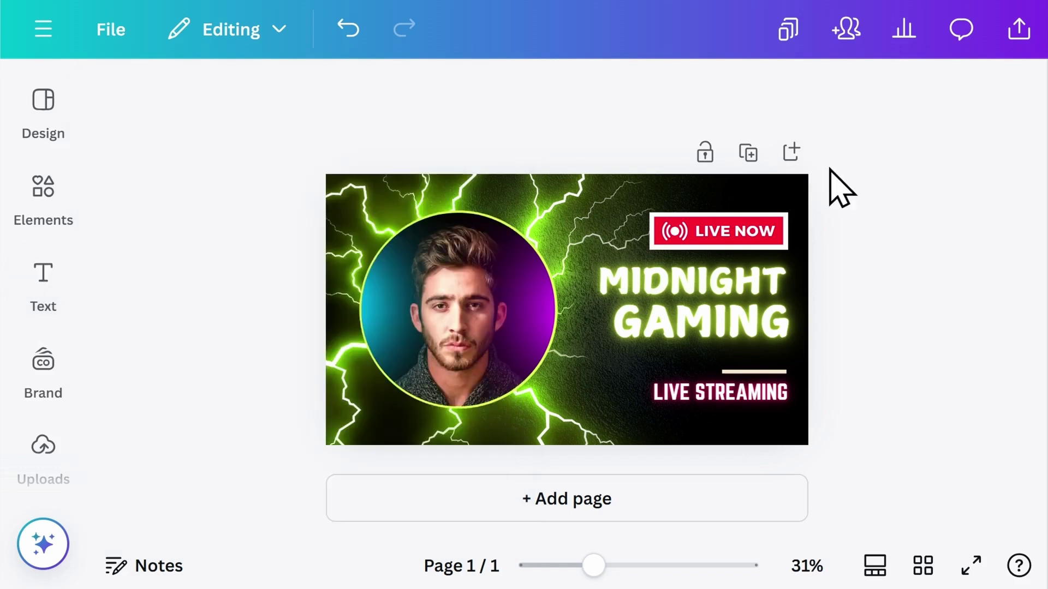
Step: Delete the LIVE NOW badge's text, rectangle and icon, then move the MIDNIGHT GAMING title up-left
click(756, 240)
key(Delete)
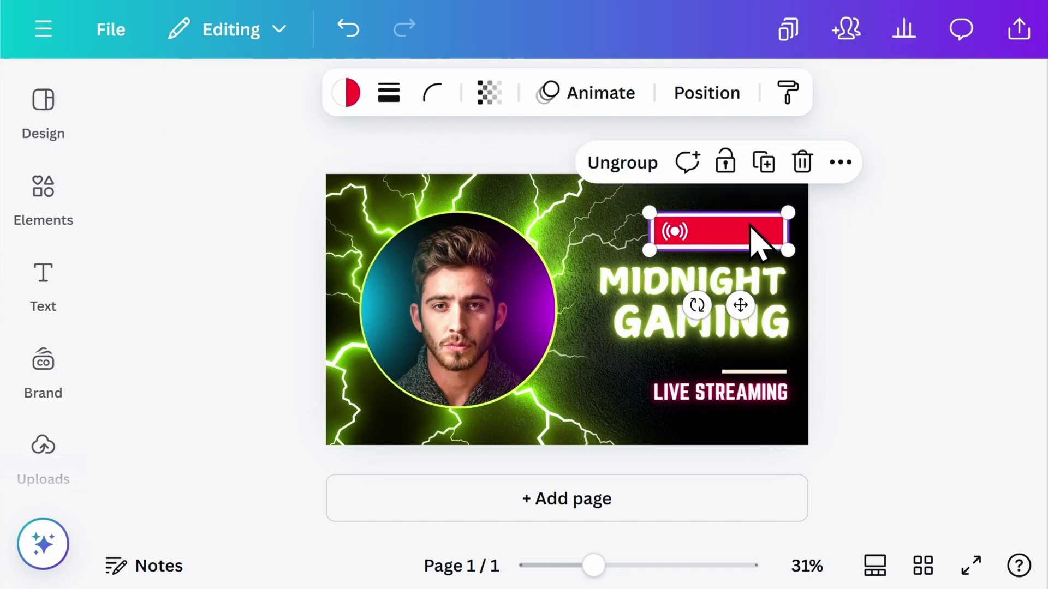
key(Delete)
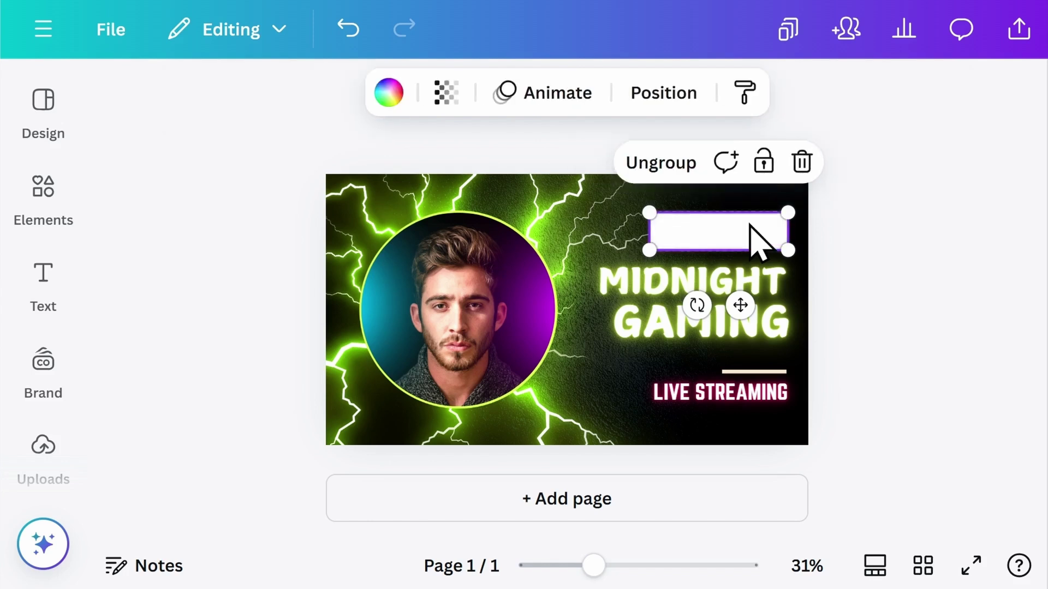
key(Delete)
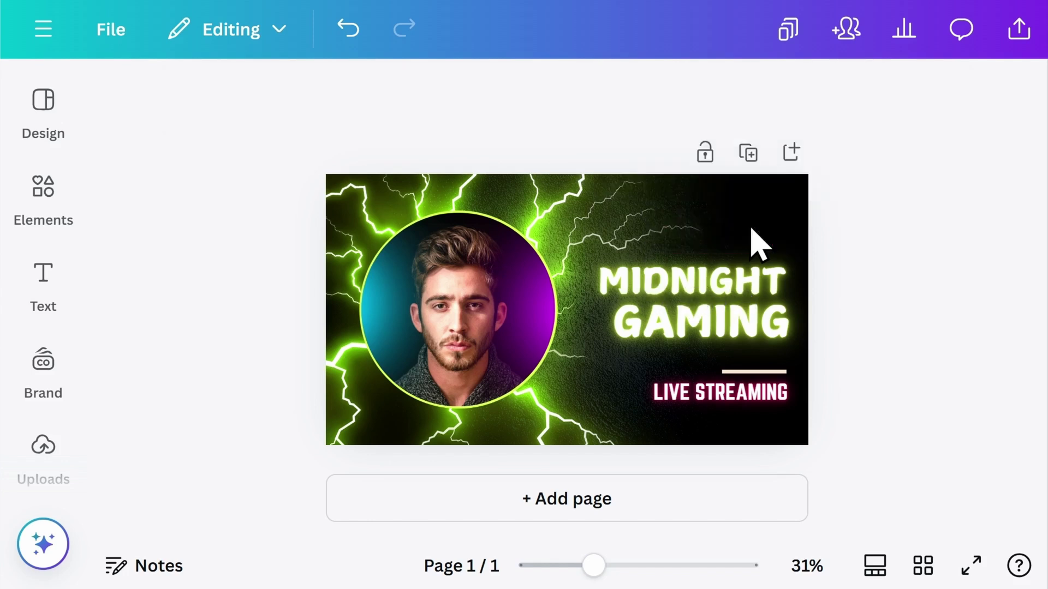
drag(845, 341, 587, 243)
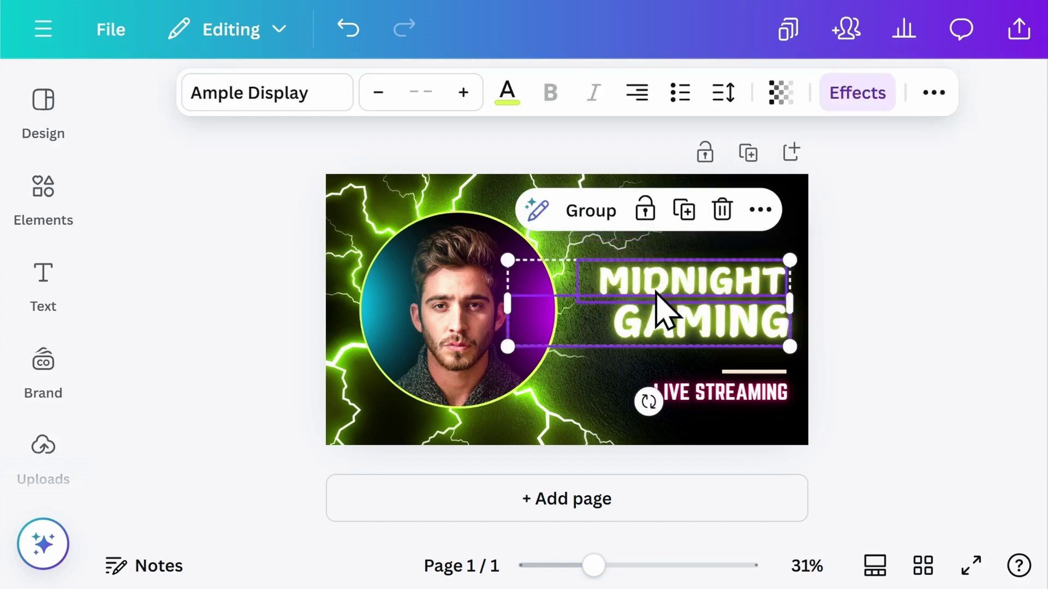
drag(662, 309, 650, 274)
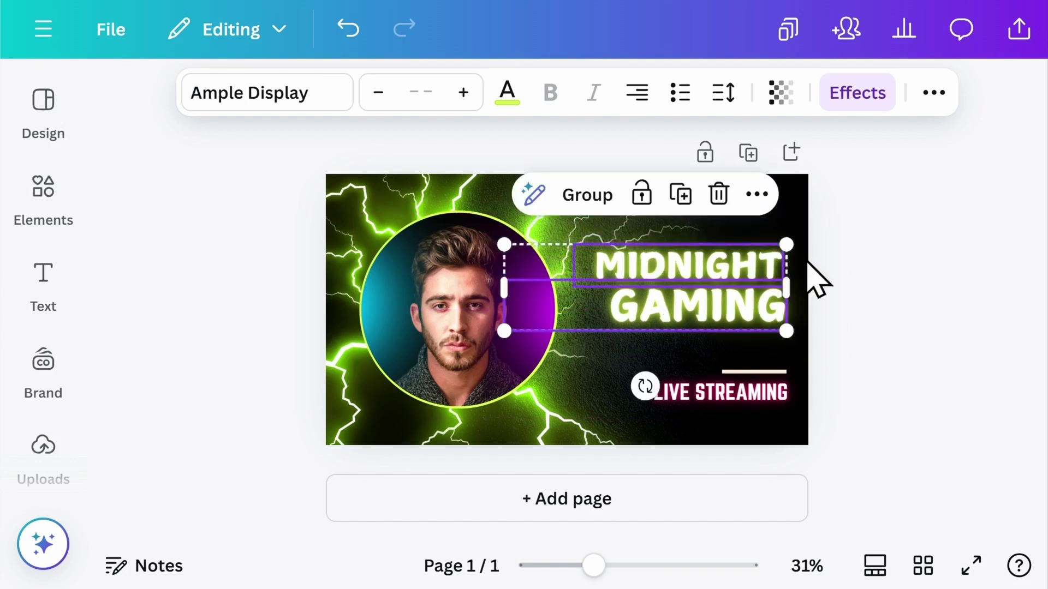
Step: With the gamer photo selected, search the Elements library for 'Gaming'
click(925, 283)
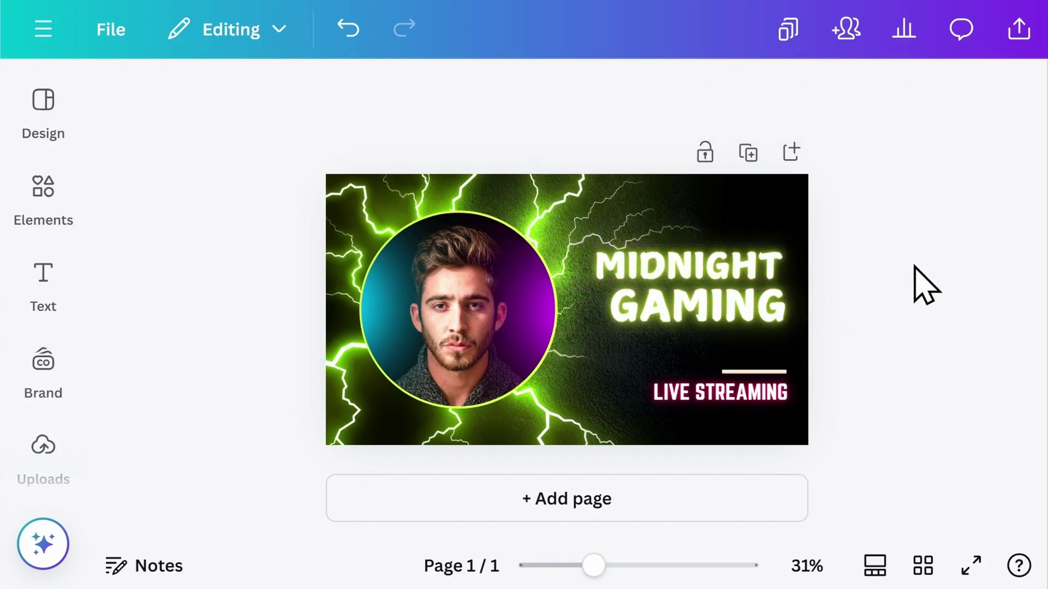
click(420, 327)
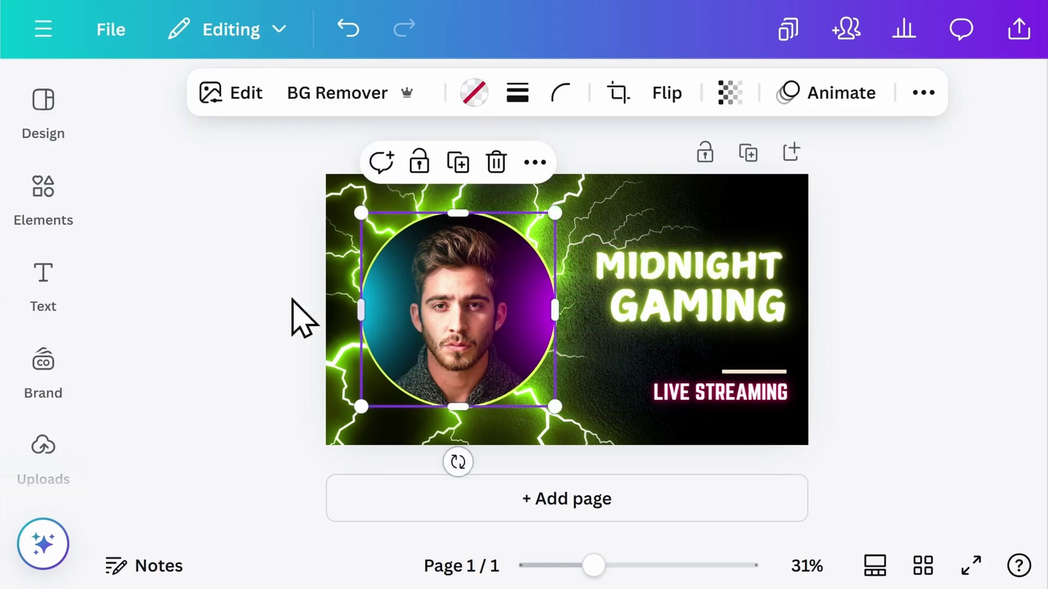
click(43, 206)
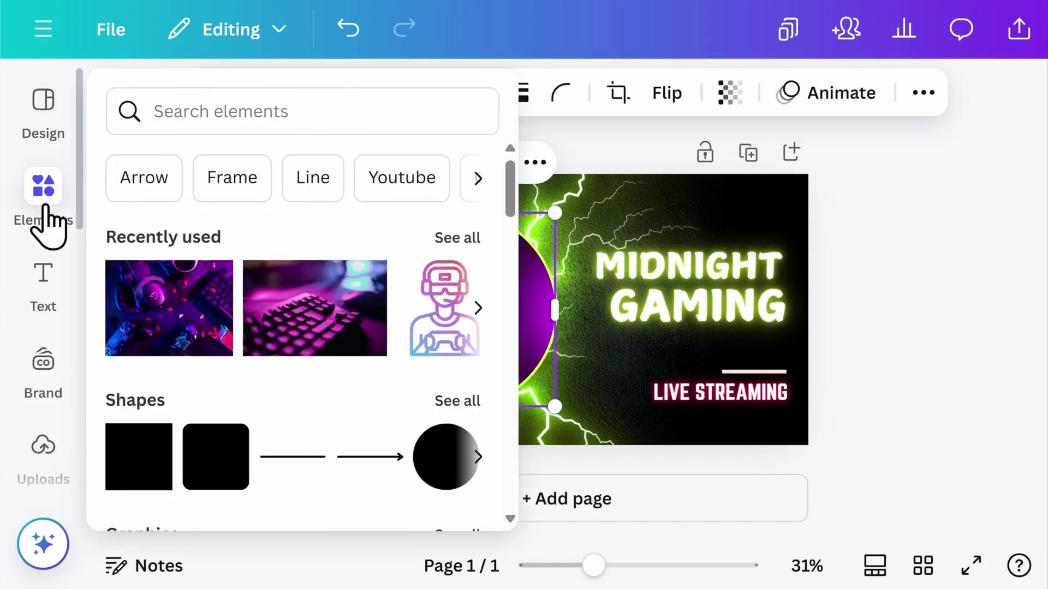
click(235, 114)
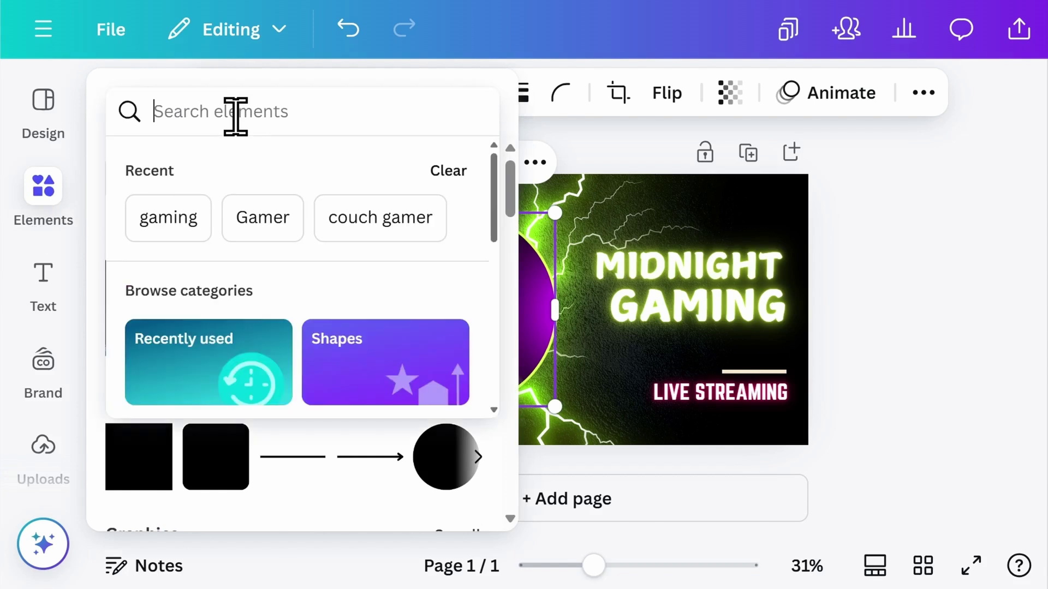
text(Gaming)
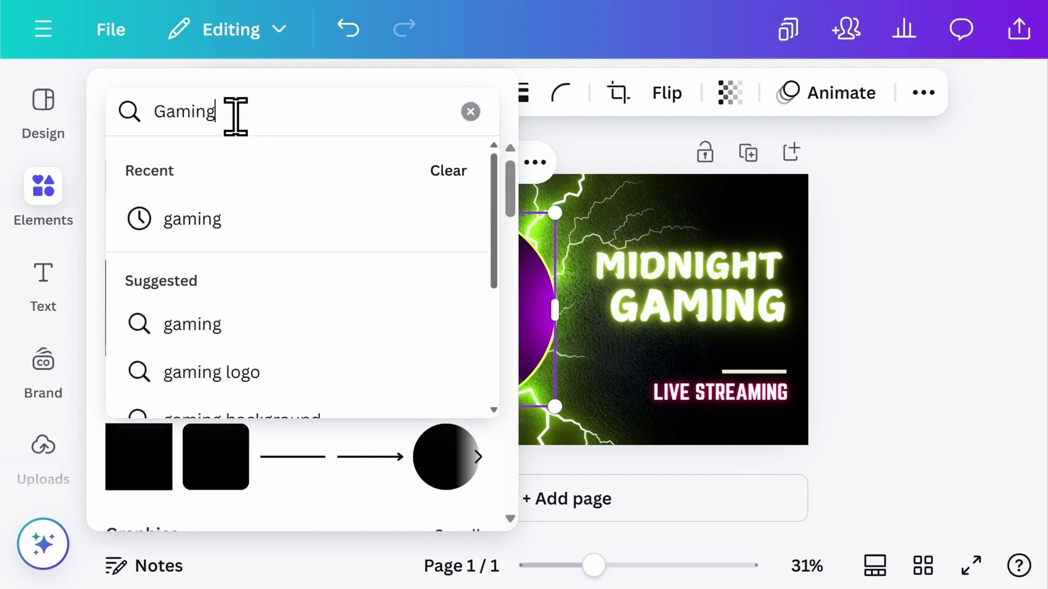
key(Return)
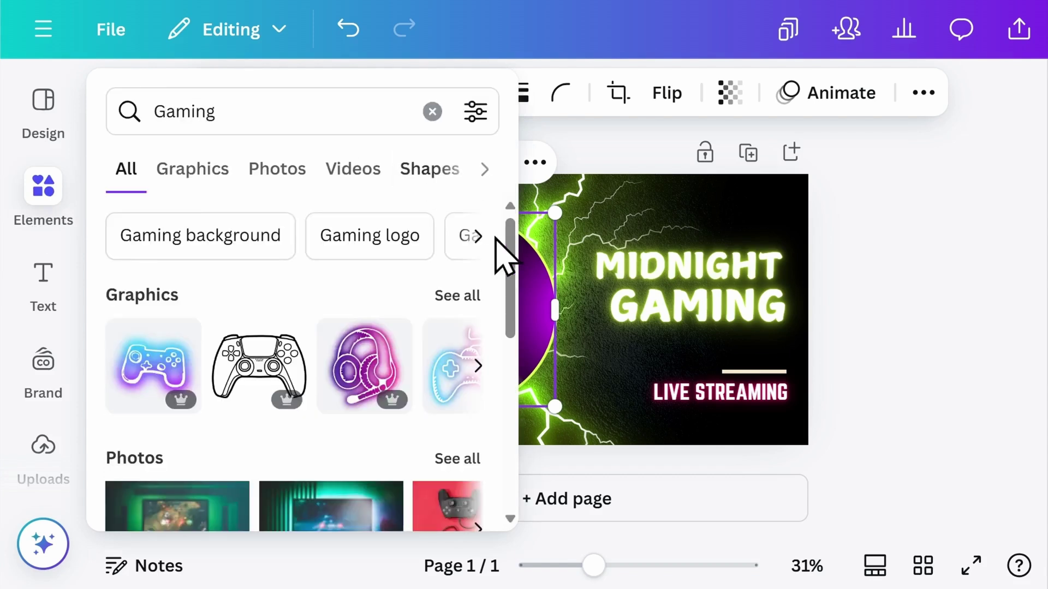
Step: Show all Gaming Graphics results and bring up the search filter options
scroll(509, 268, down, 2)
drag(516, 295, 522, 387)
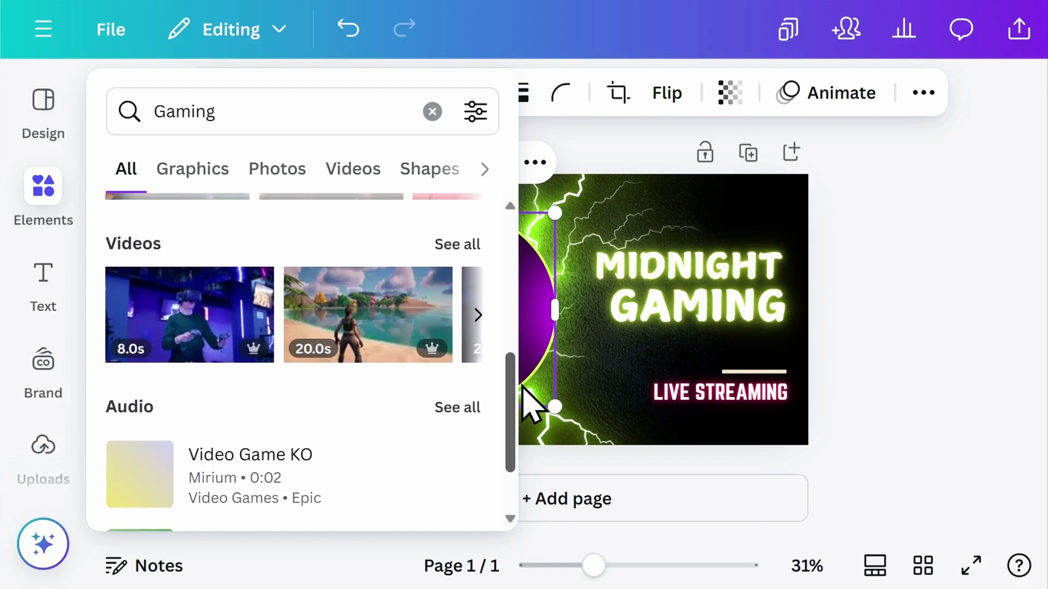
drag(523, 386, 499, 251)
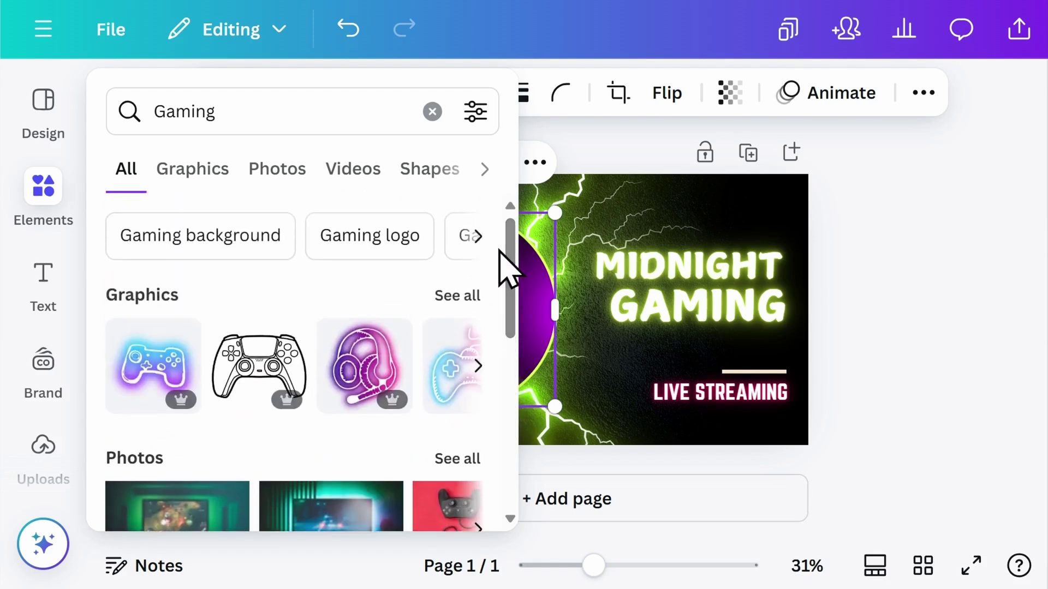
click(458, 296)
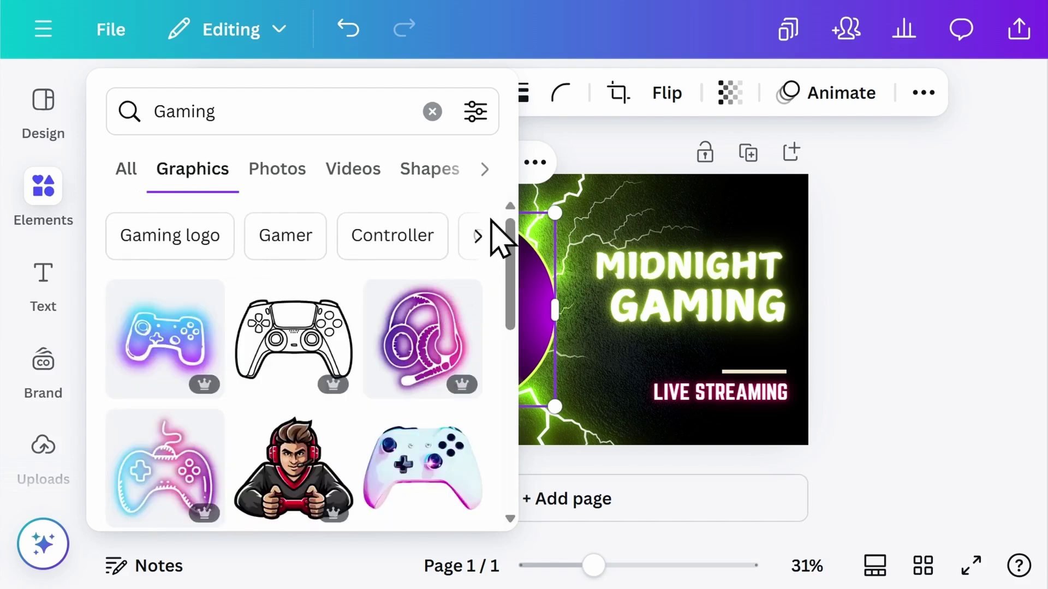
click(475, 115)
drag(492, 178, 503, 271)
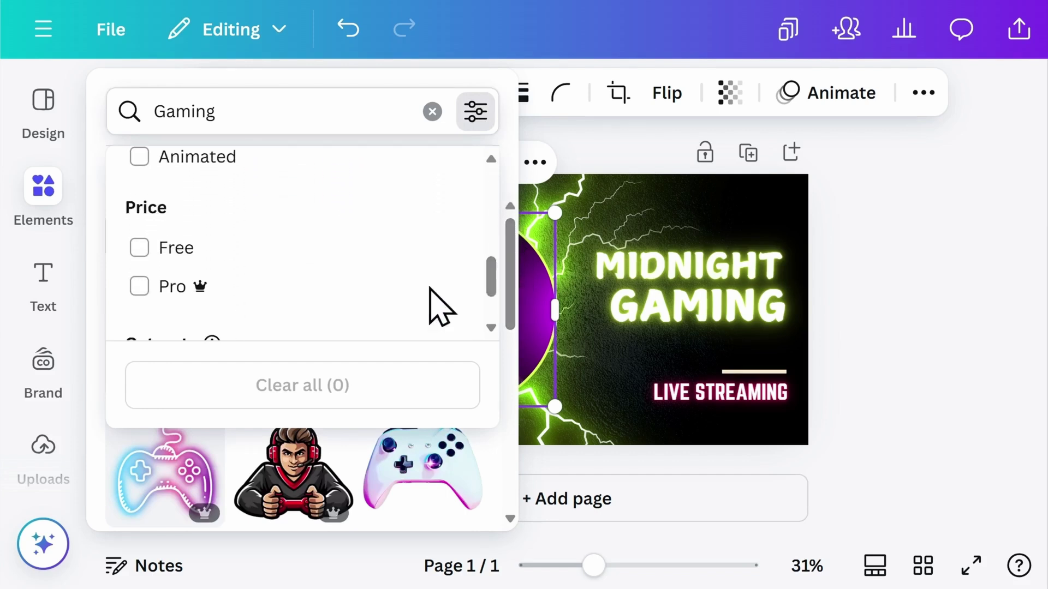
click(140, 248)
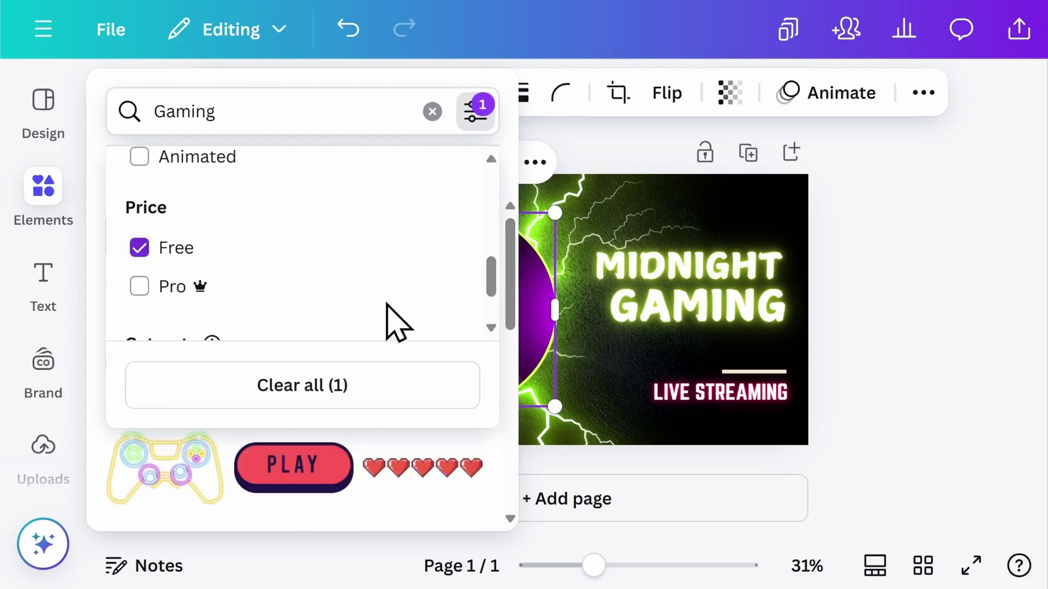
click(514, 275)
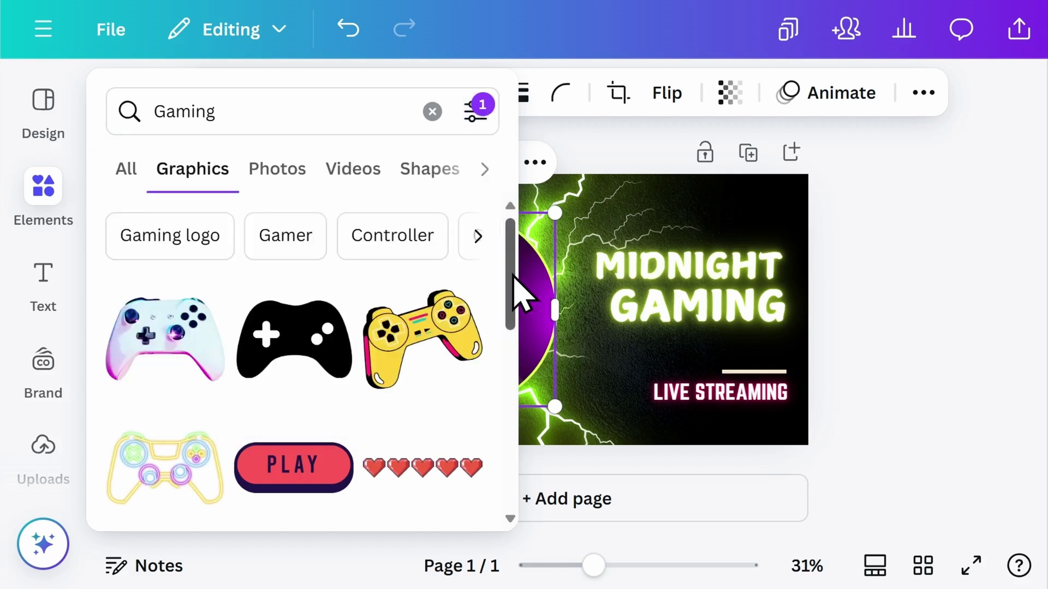
drag(514, 275, 531, 459)
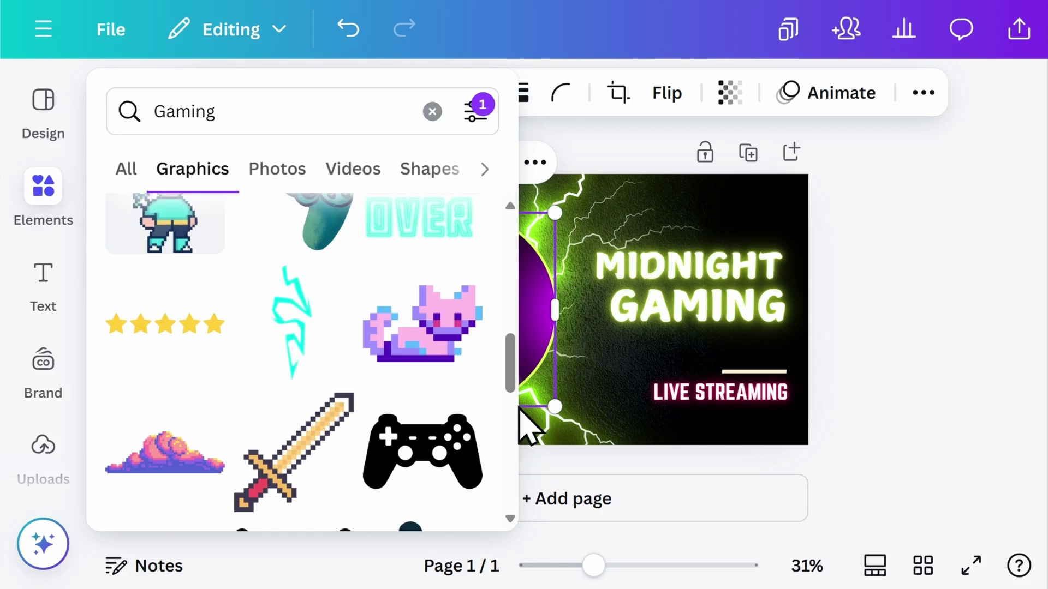
drag(513, 367, 519, 444)
drag(300, 367, 617, 344)
click(618, 344)
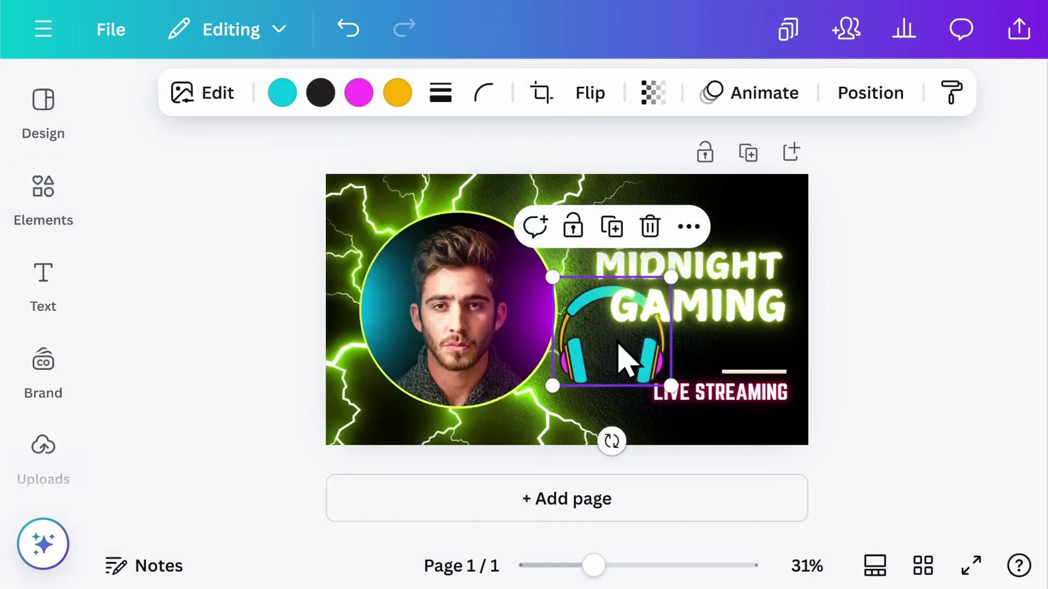
key(Delete)
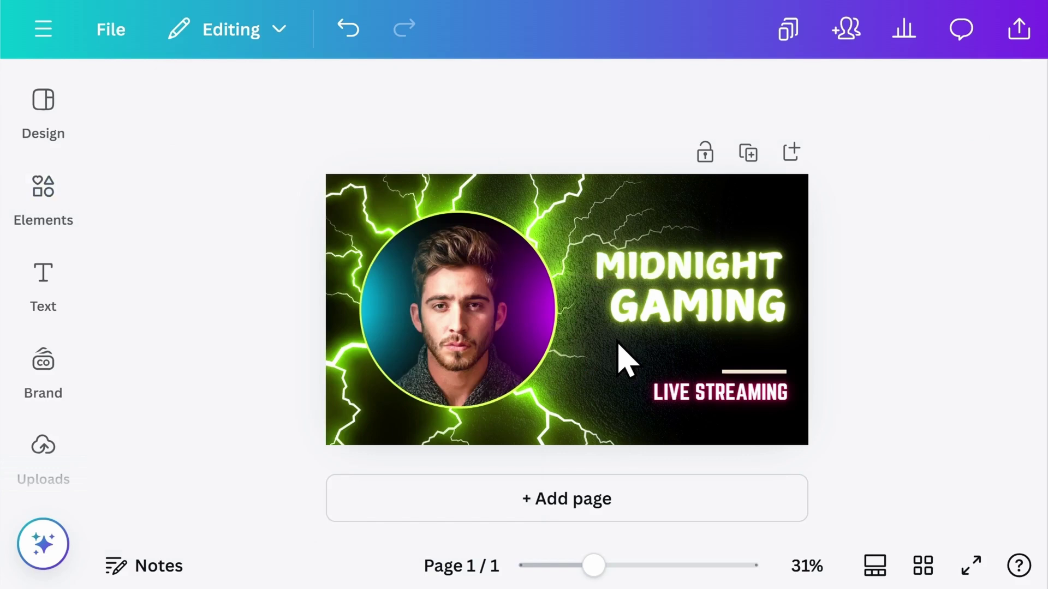
click(51, 221)
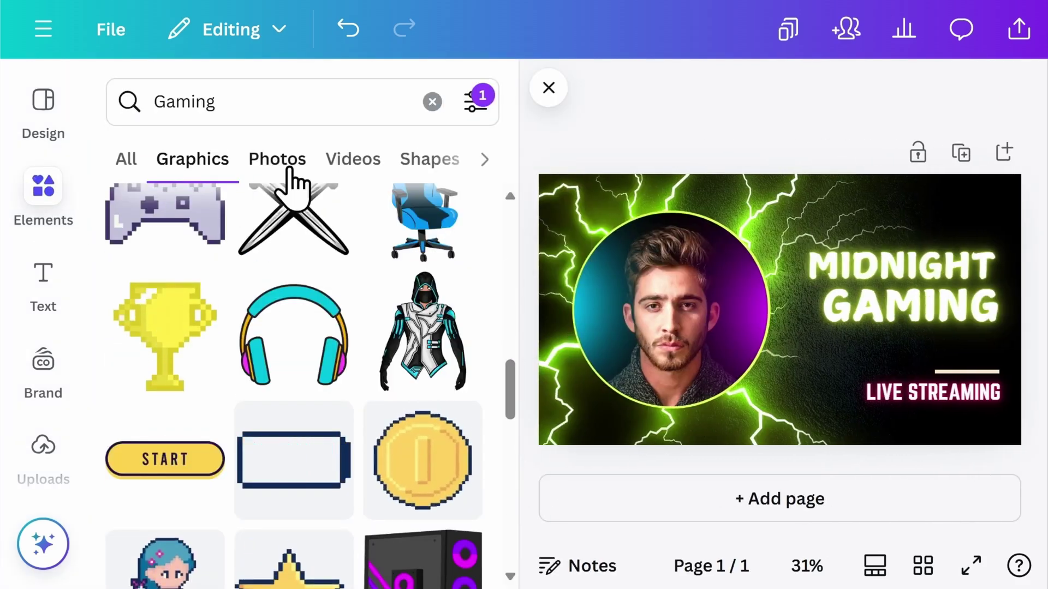
Step: From Gaming photos, put a pink keyboard shot in the circle frame and a purple desk backdrop
click(289, 169)
key(ctrl+z)
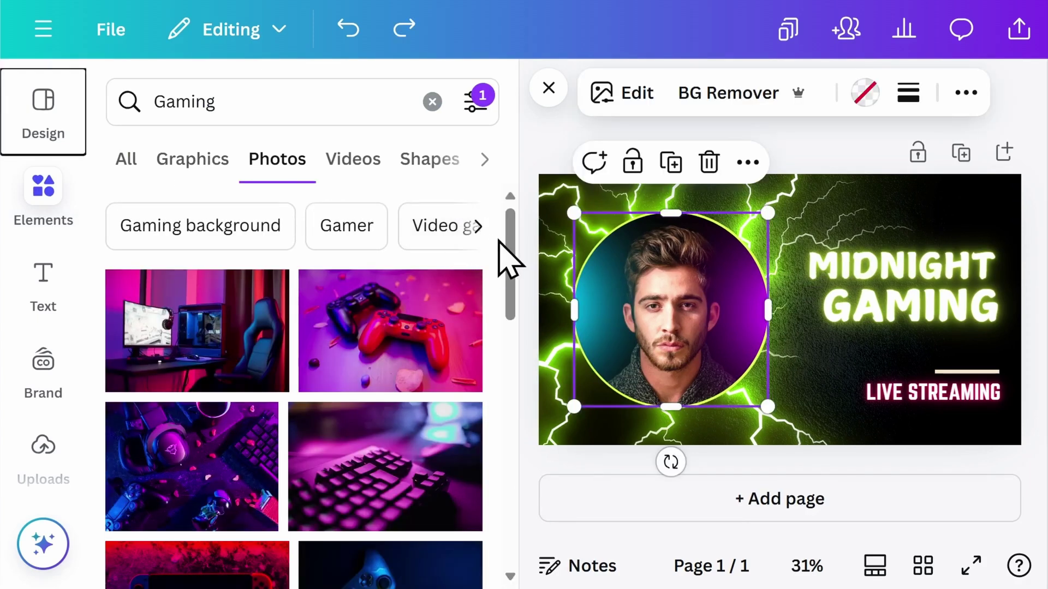
scroll(509, 258, down, 2)
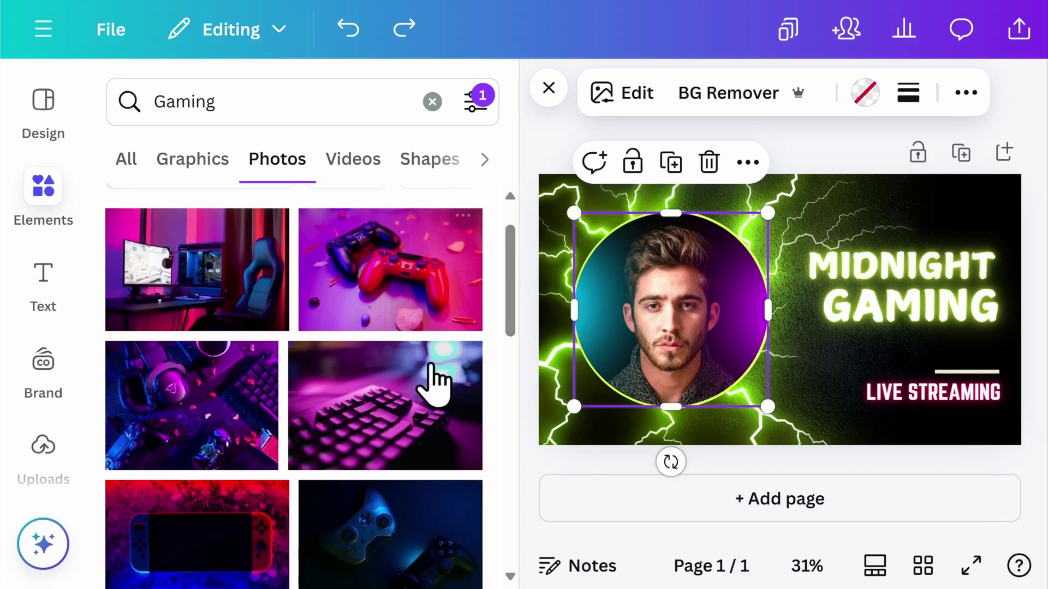
drag(397, 414, 671, 326)
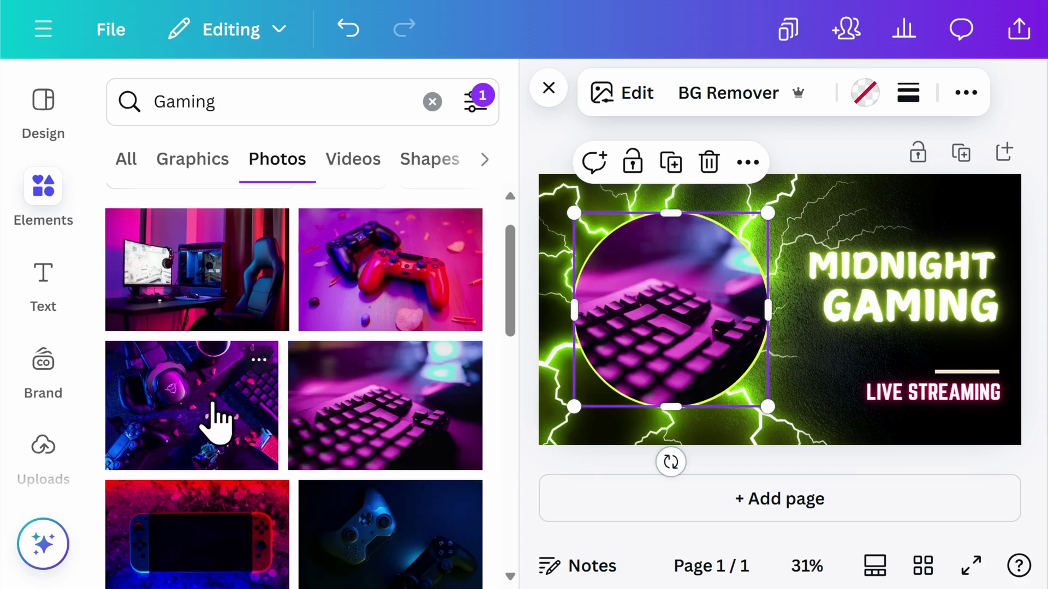
drag(215, 421, 563, 238)
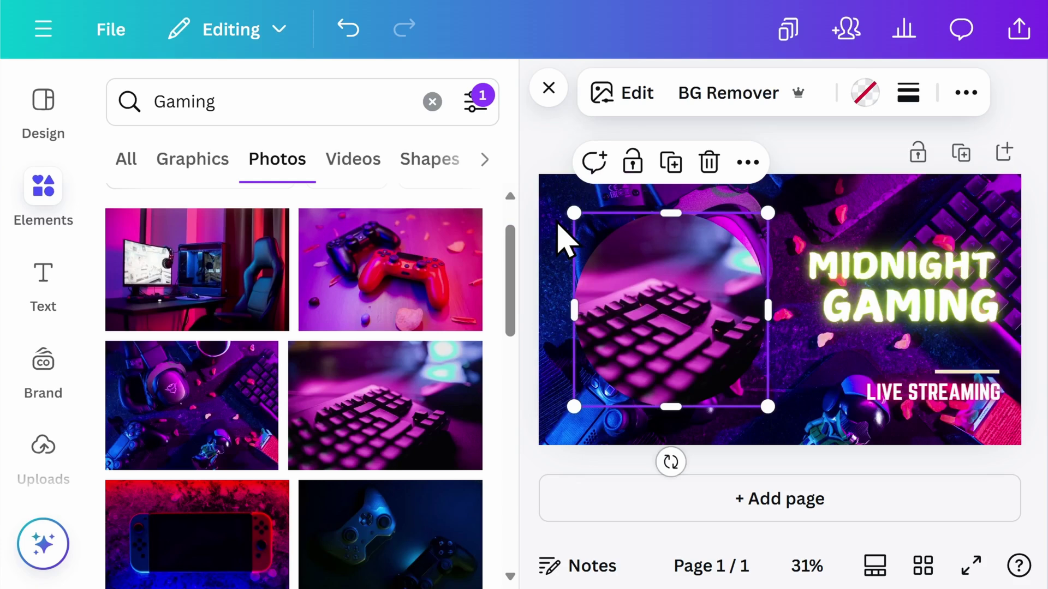
Step: Drag the uploaded surprised girl-gamer photo from Uploads into the circle frame
click(45, 463)
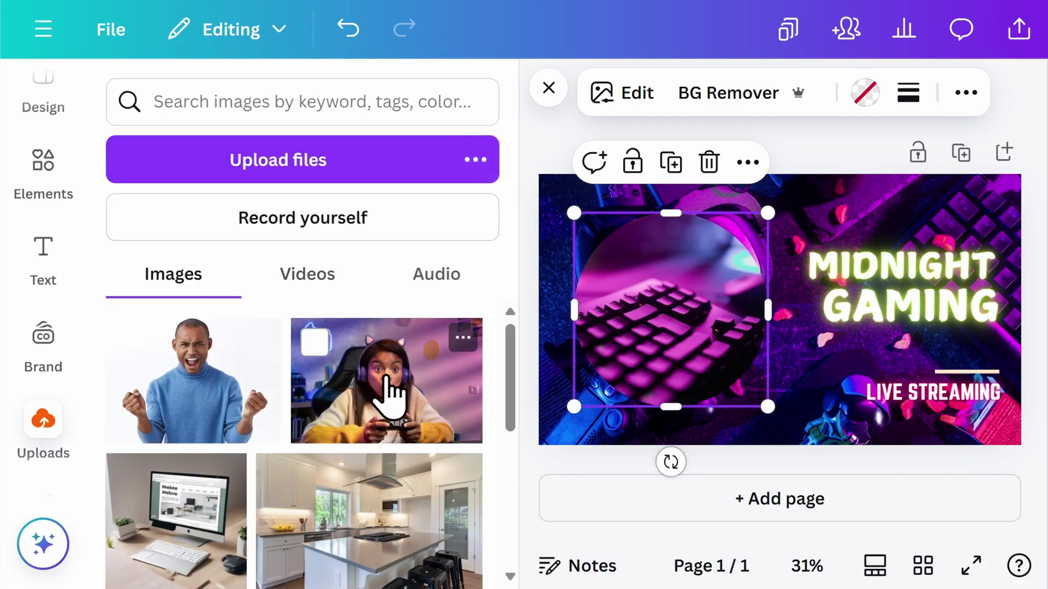
drag(389, 393, 636, 327)
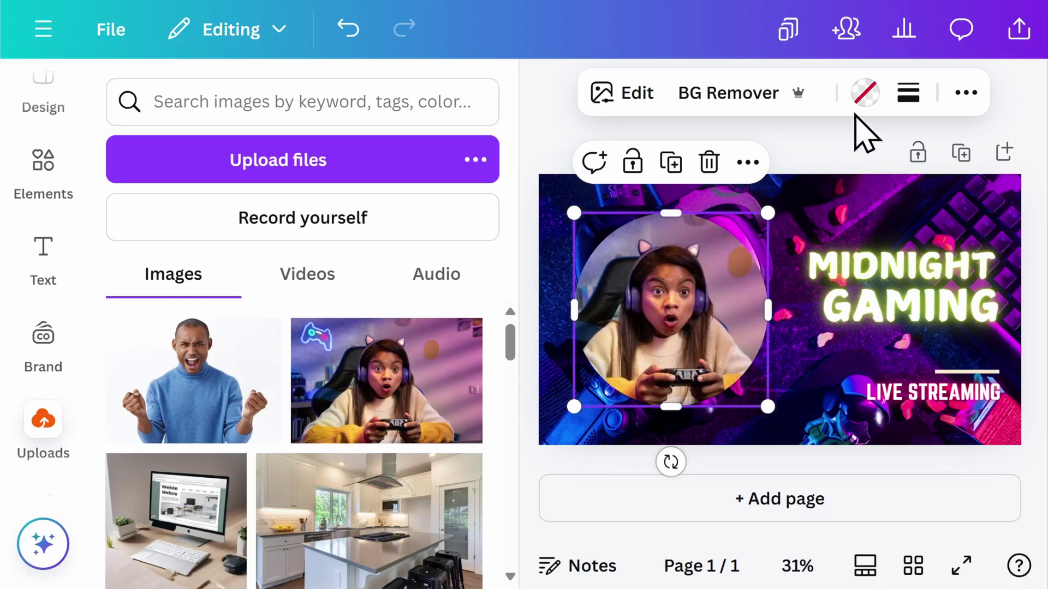
Step: Add a solid #ff1f69 pink border around the circular gamer photo
click(908, 94)
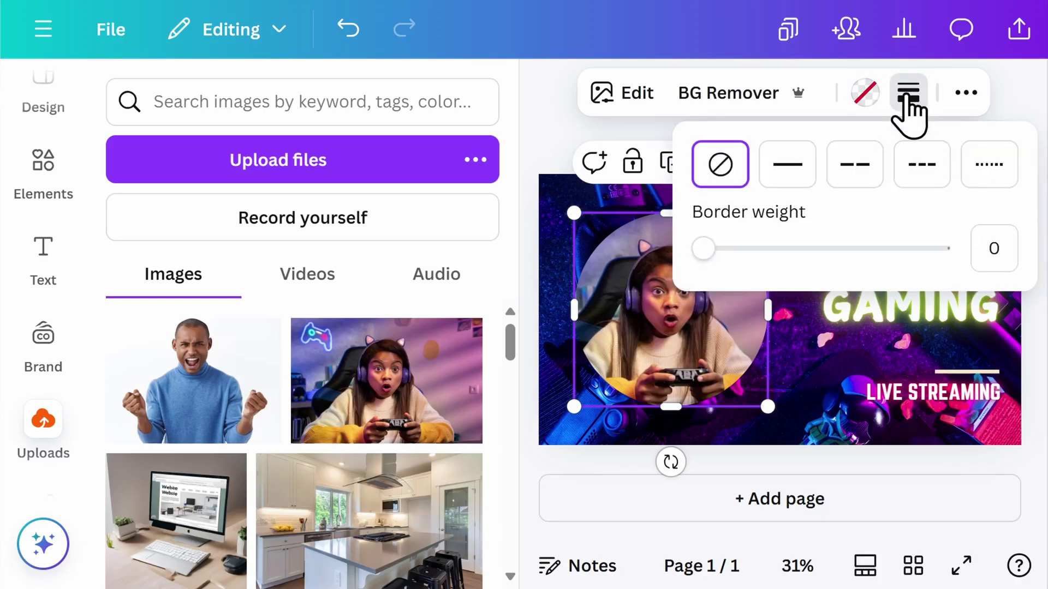
click(801, 166)
click(908, 94)
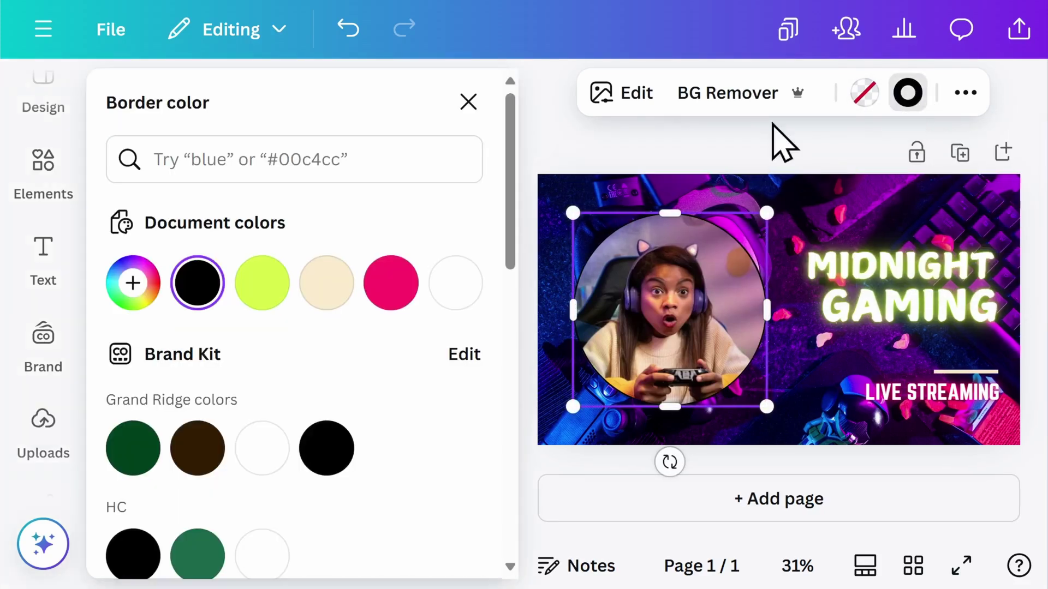
click(401, 284)
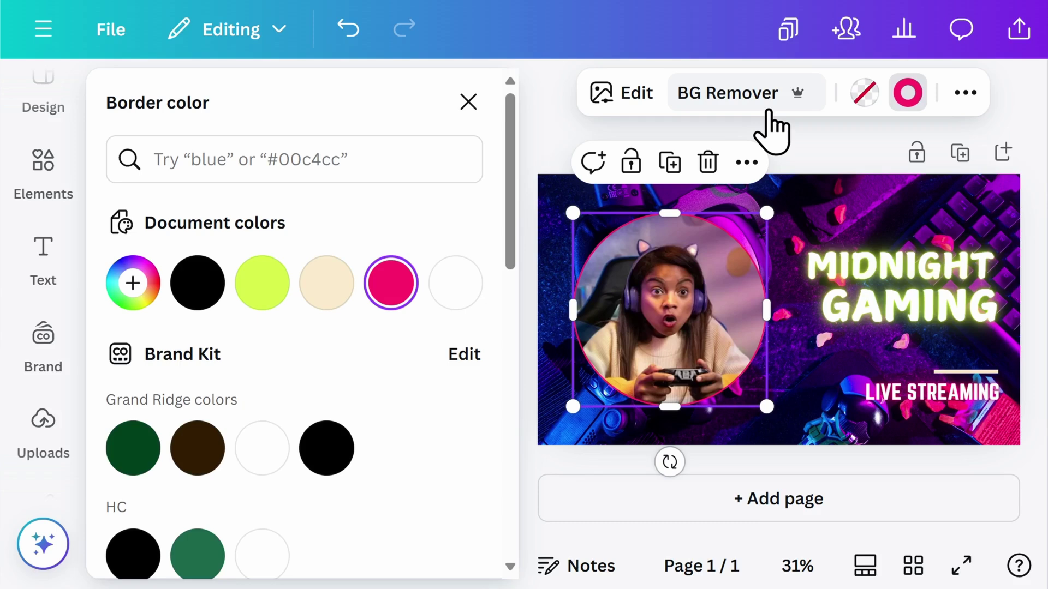
Step: Turn the MIDNIGHT title text pink using the document colour swatch
click(807, 198)
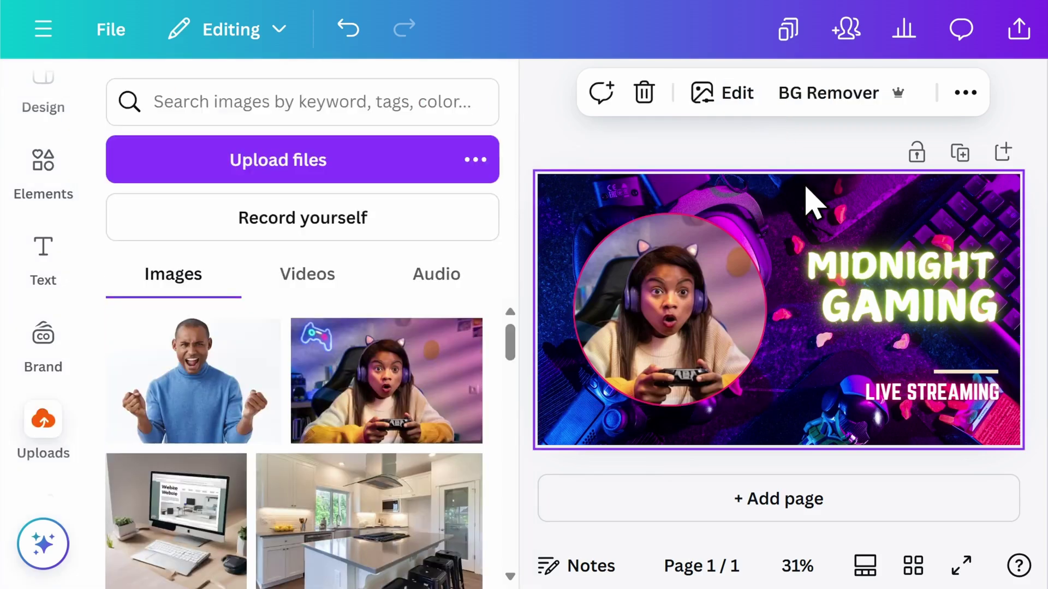
click(847, 270)
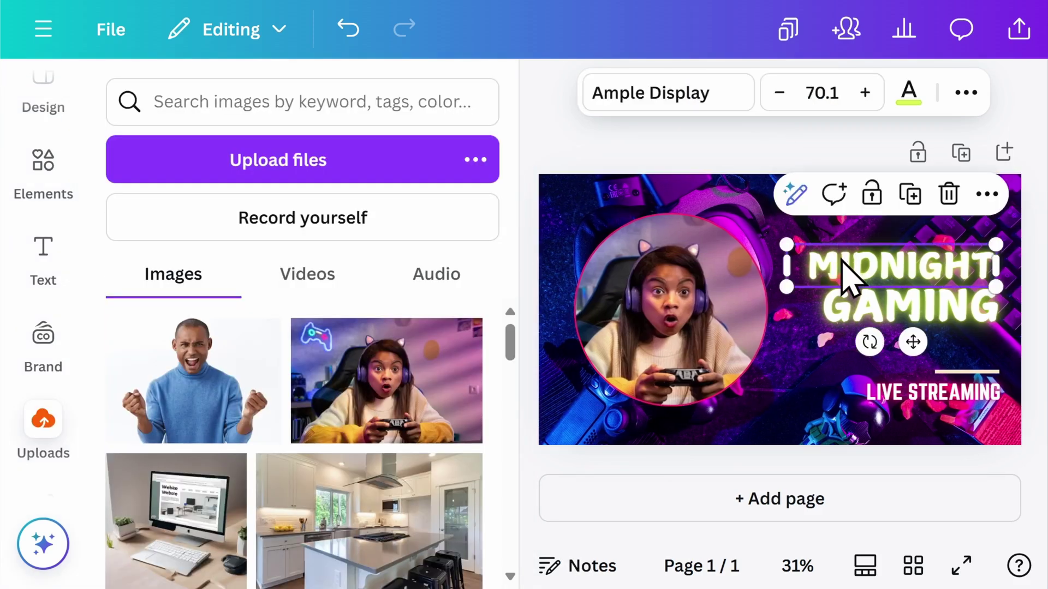
click(909, 101)
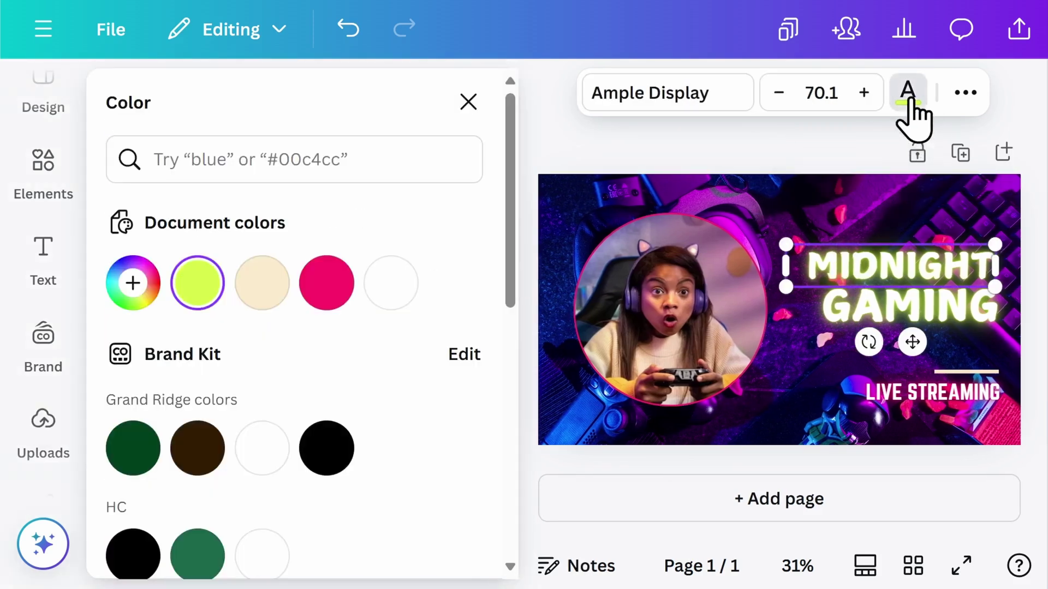
click(333, 282)
Step: Make the GAMING text pink as well and bring up the Share this design panel
click(839, 311)
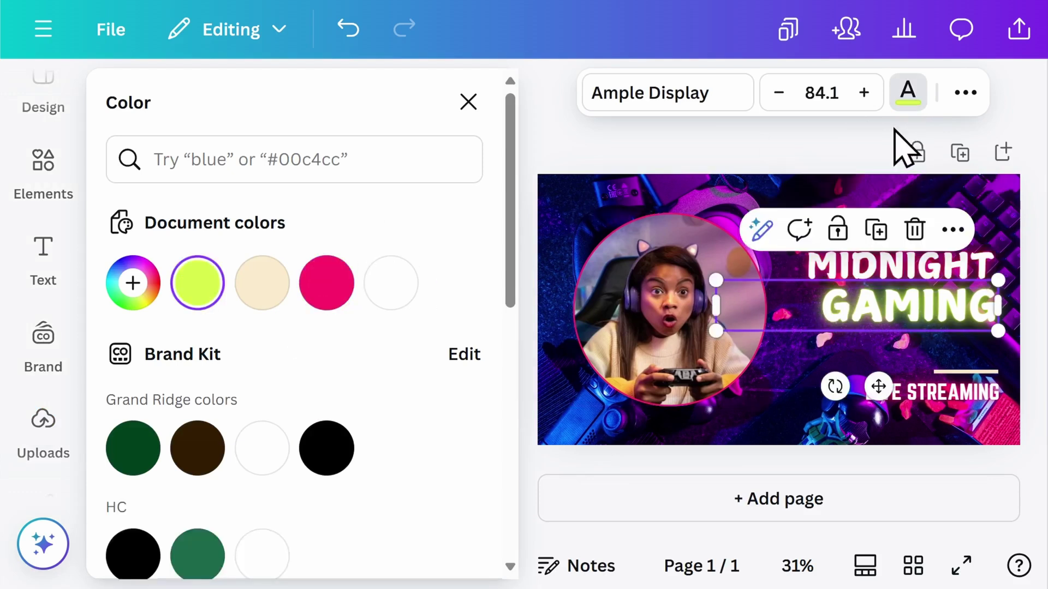
click(330, 285)
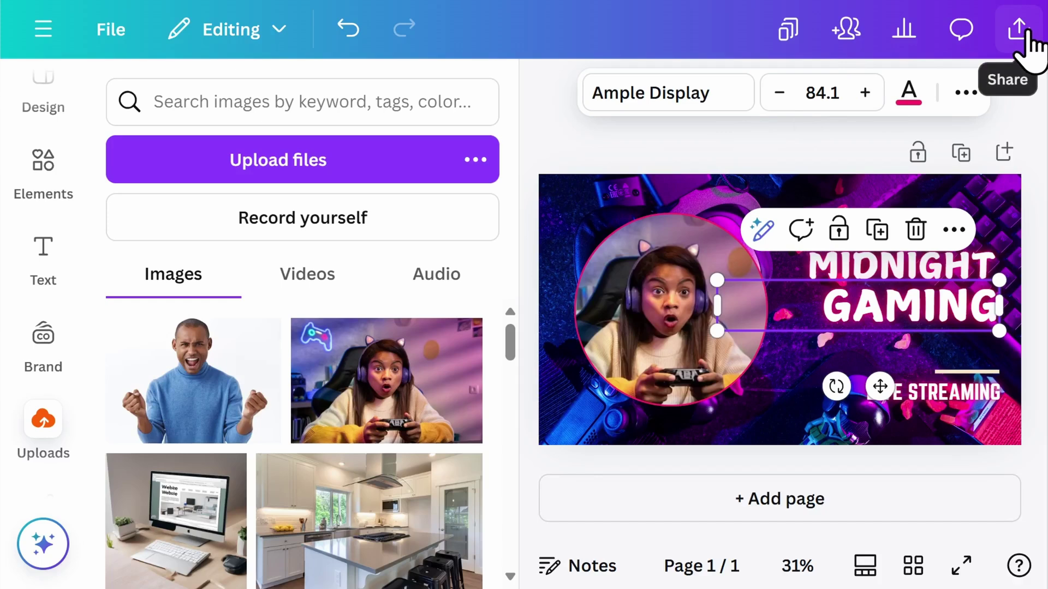
click(1024, 43)
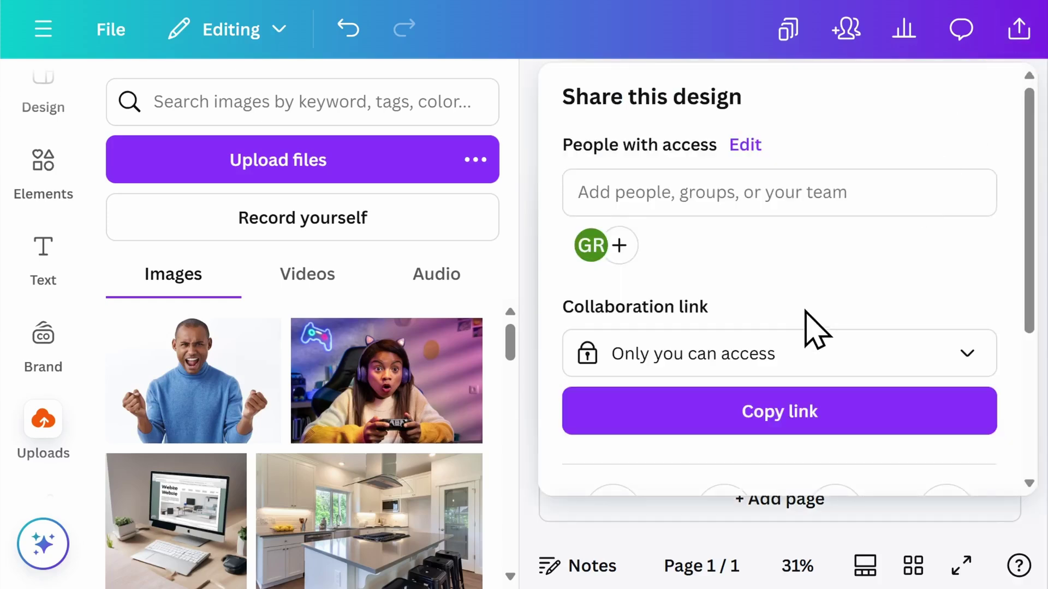
Step: Open the thumbnail's Download settings and view the file types, with PNG at 1,280 × 720 px
scroll(813, 330, down, 5)
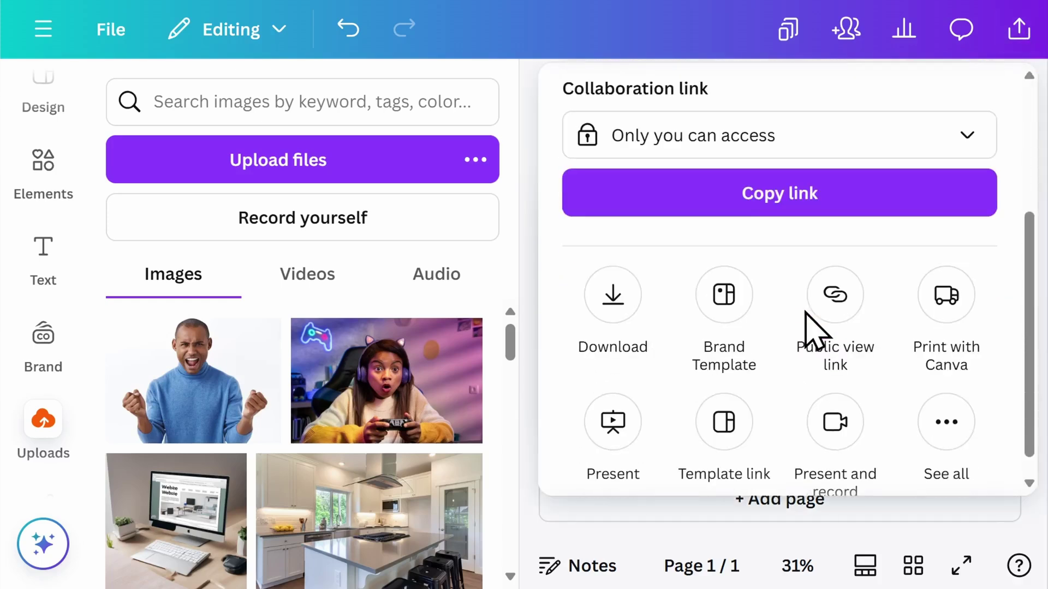
click(618, 284)
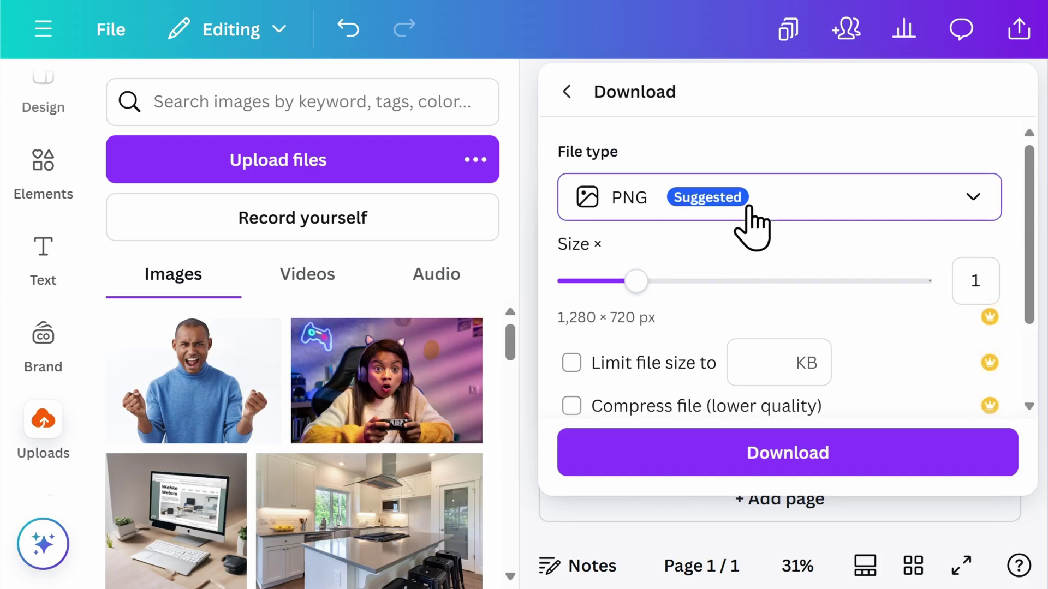
click(748, 211)
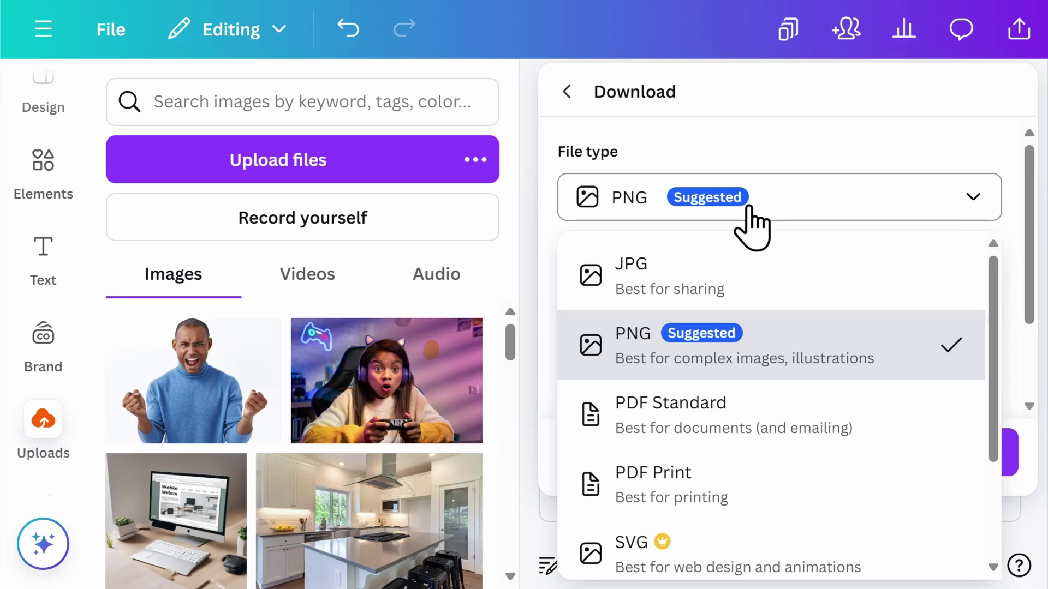
click(974, 200)
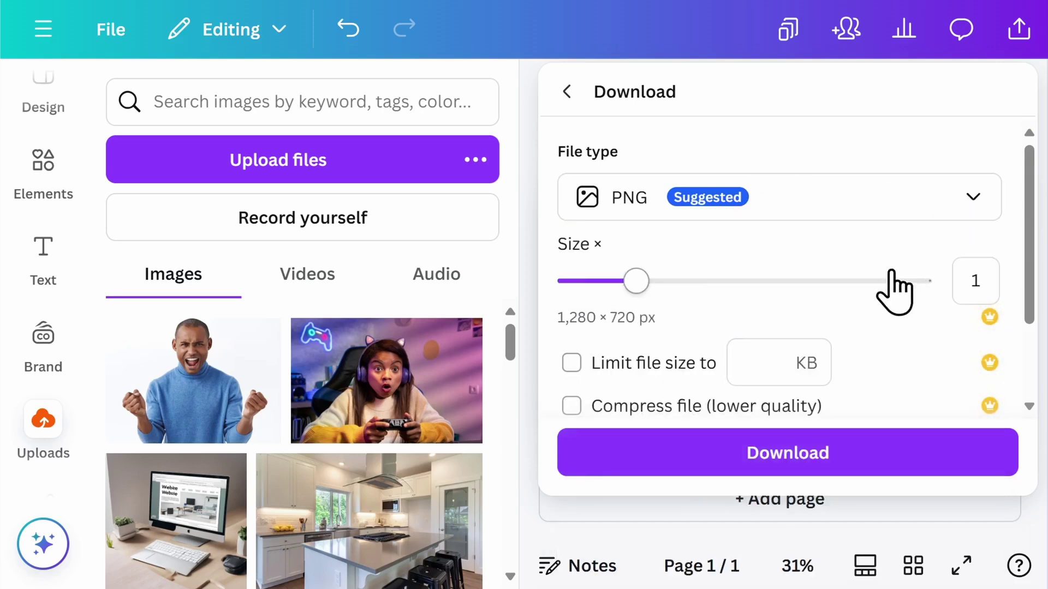